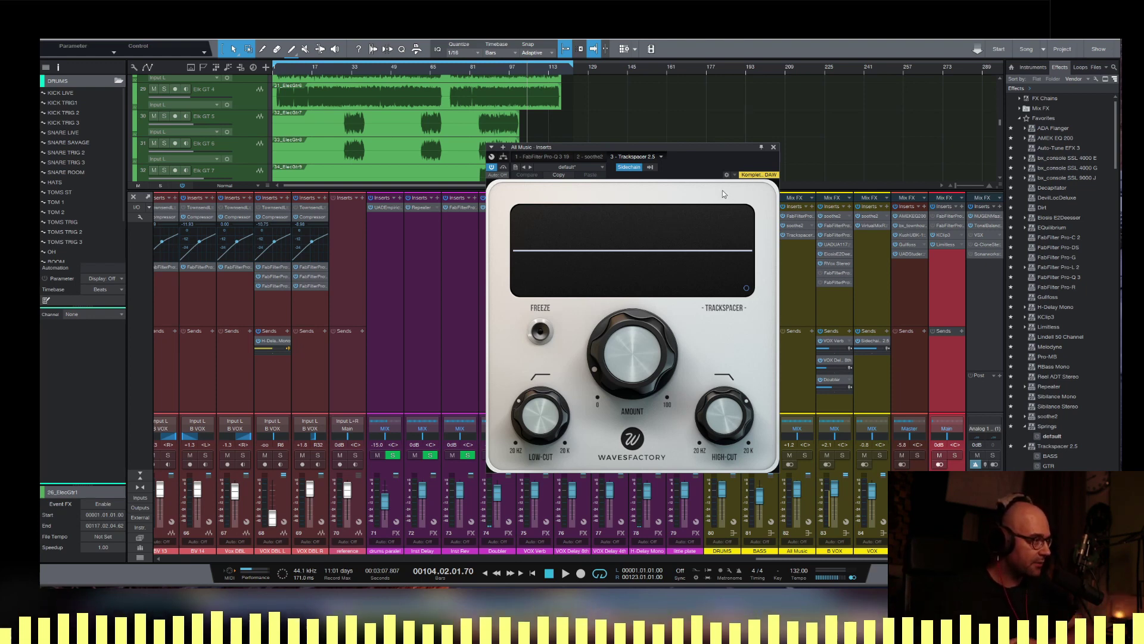
Move the All Music Trackspacer window aside, select the DRUMS bus and close its plug-in window to clear the mixer.
drag(709, 148, 609, 146)
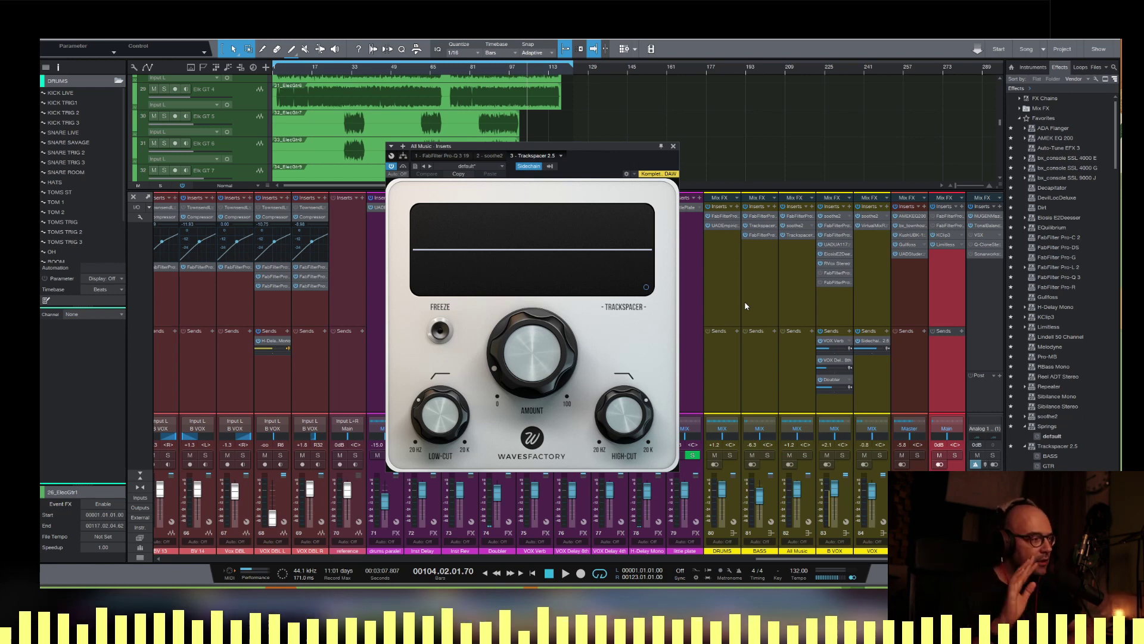
click(707, 289)
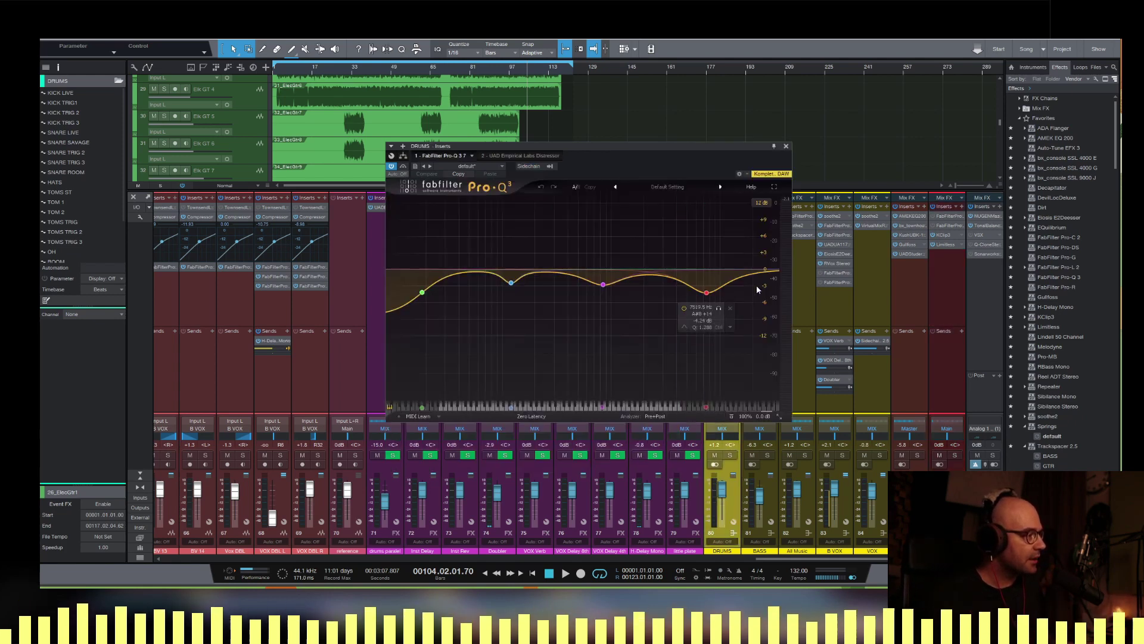
click(786, 146)
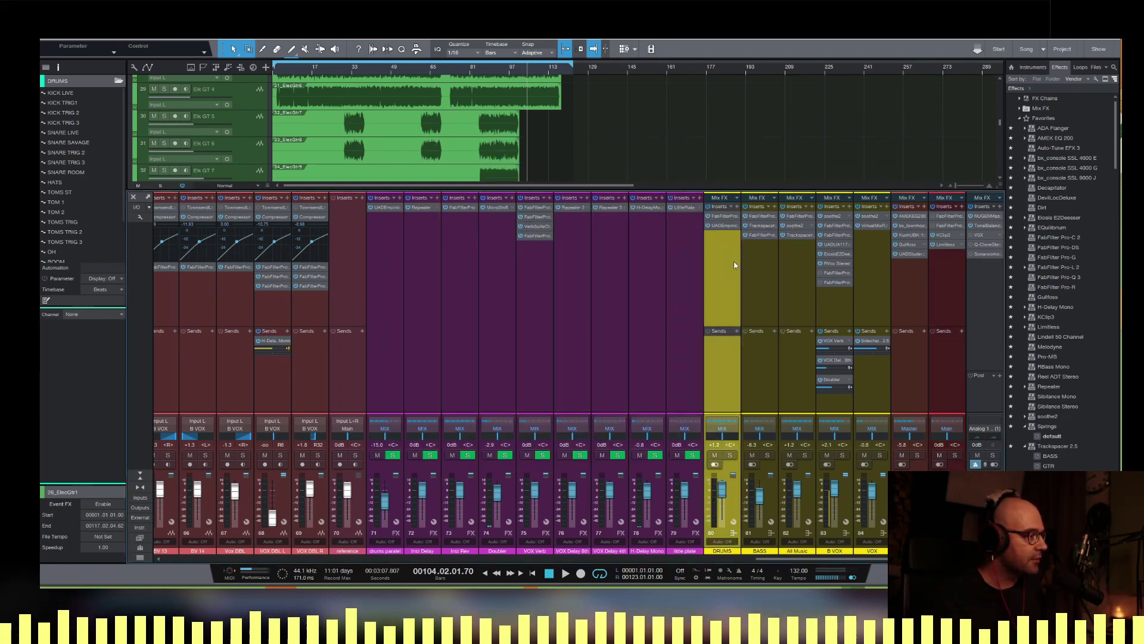
Solo the DRUMS bus and audition it from around bar 42, stopping after a short passage.
click(729, 456)
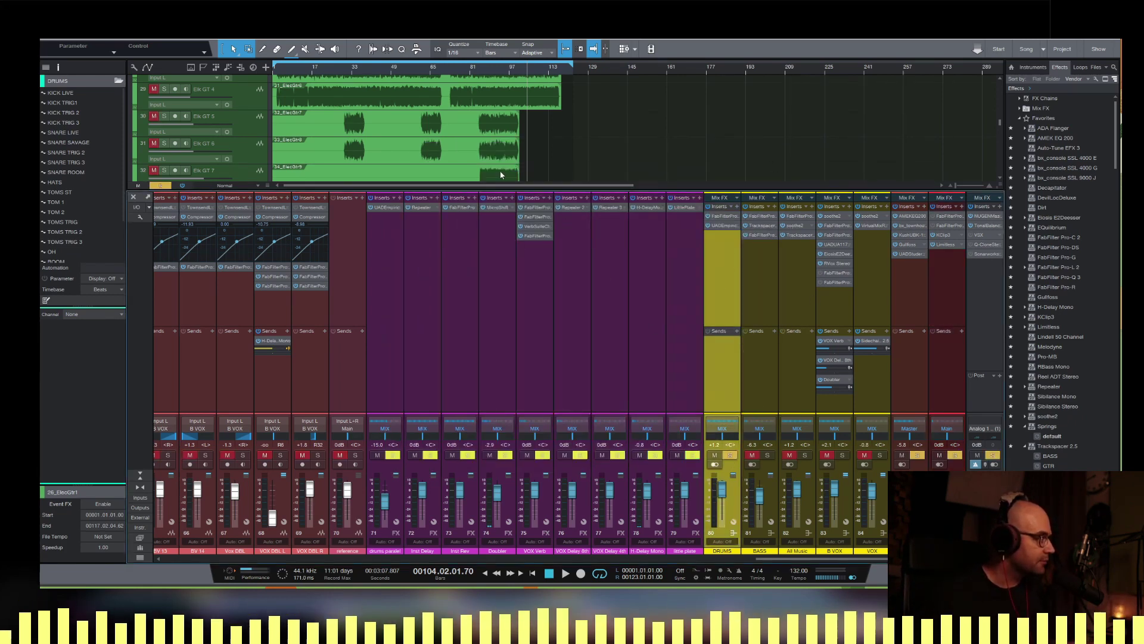
click(370, 70)
key(space)
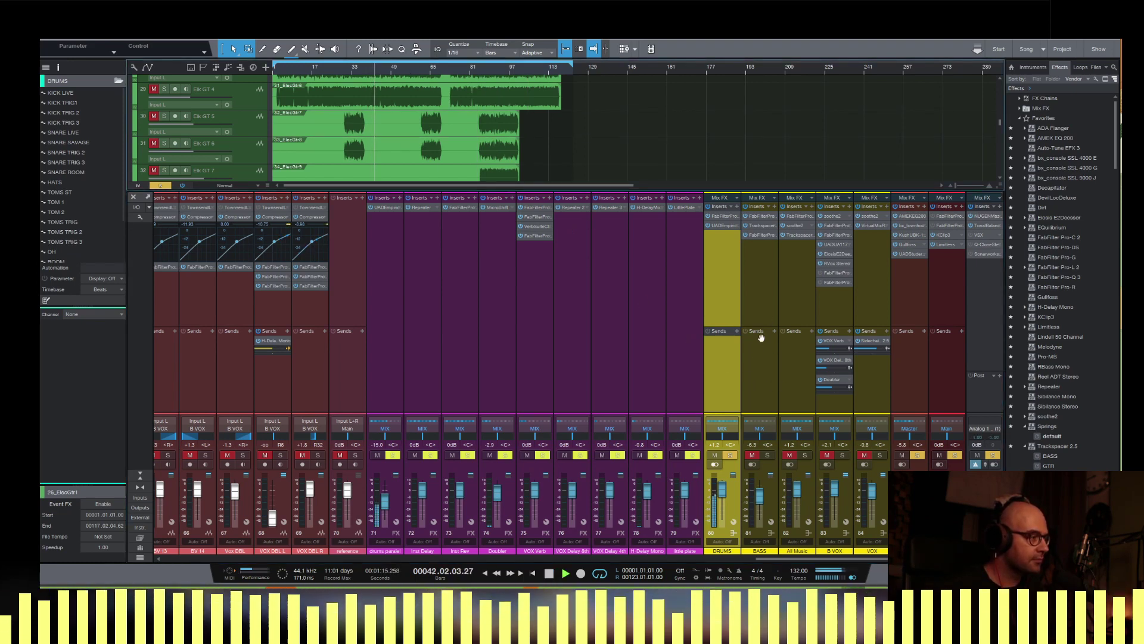
click(760, 281)
key(space)
Switch the solo from DRUMS to the BASS bus and audition the bass alone.
click(768, 454)
click(729, 454)
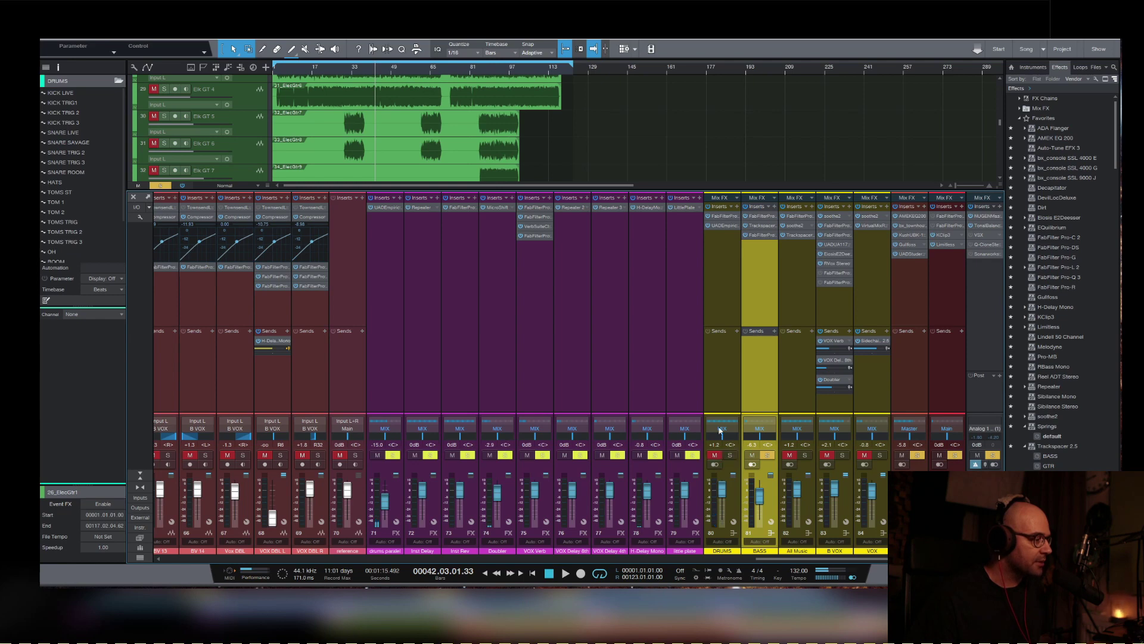
key(space)
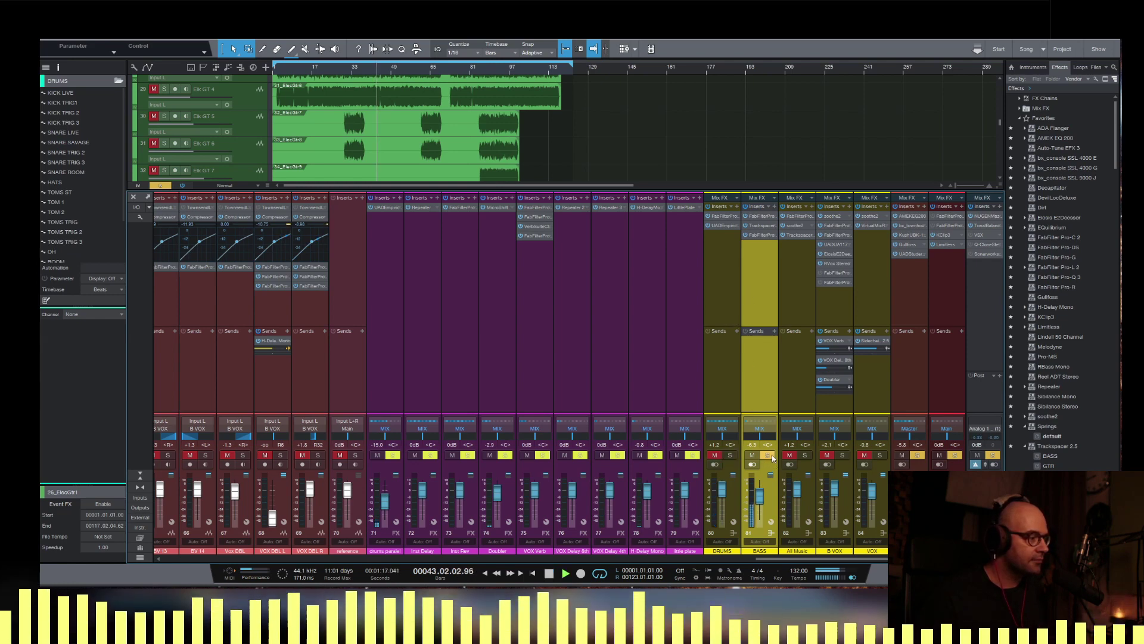
key(space)
Solo DRUMS alongside BASS and show KICK TRIG1 as the sidechain source of the BASS bus's Trackspacer.
click(715, 455)
click(729, 455)
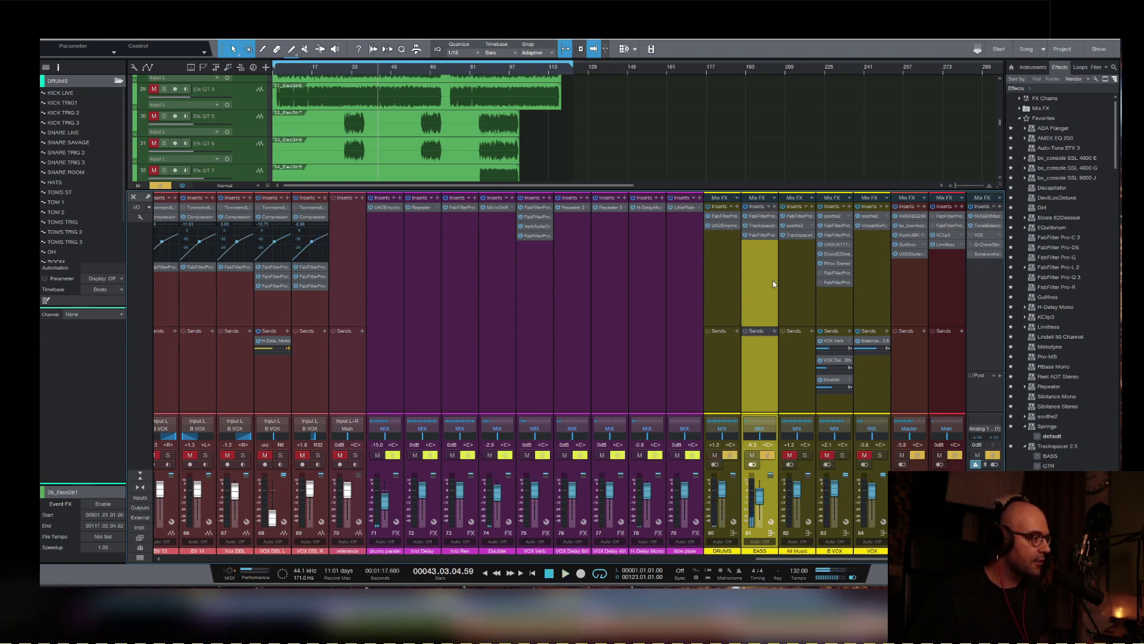
click(757, 230)
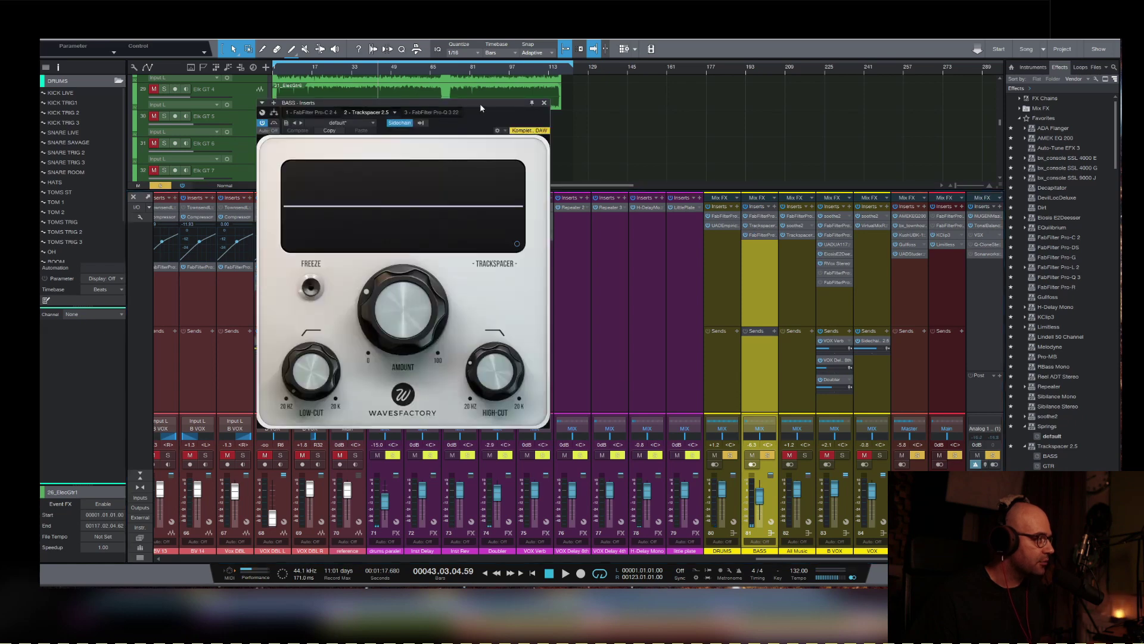
drag(479, 103, 622, 210)
click(563, 224)
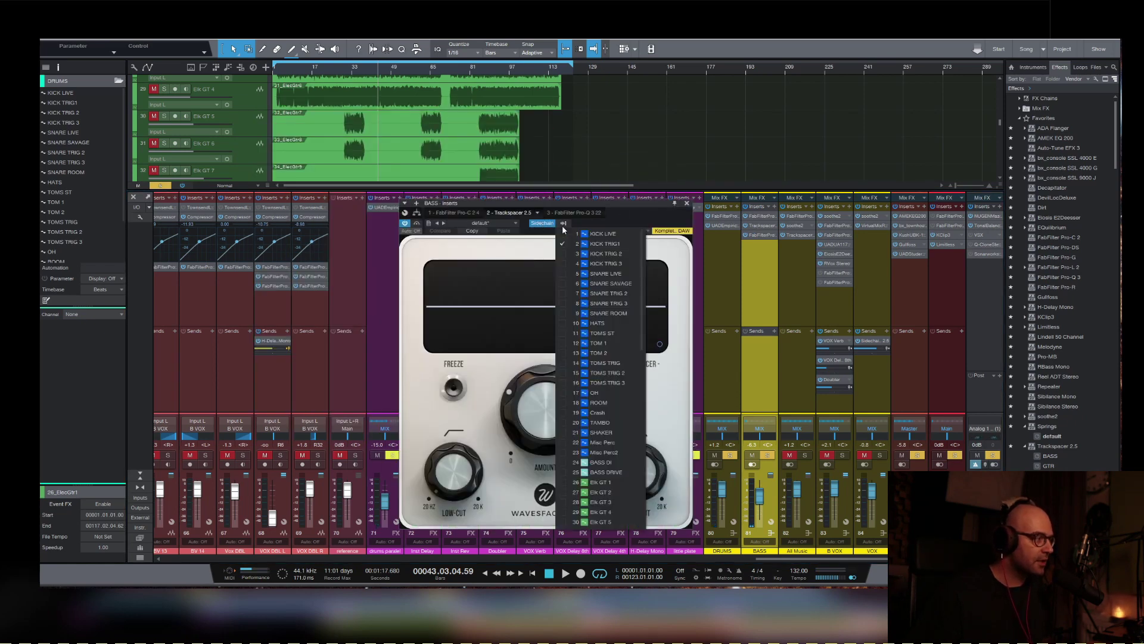
click(602, 242)
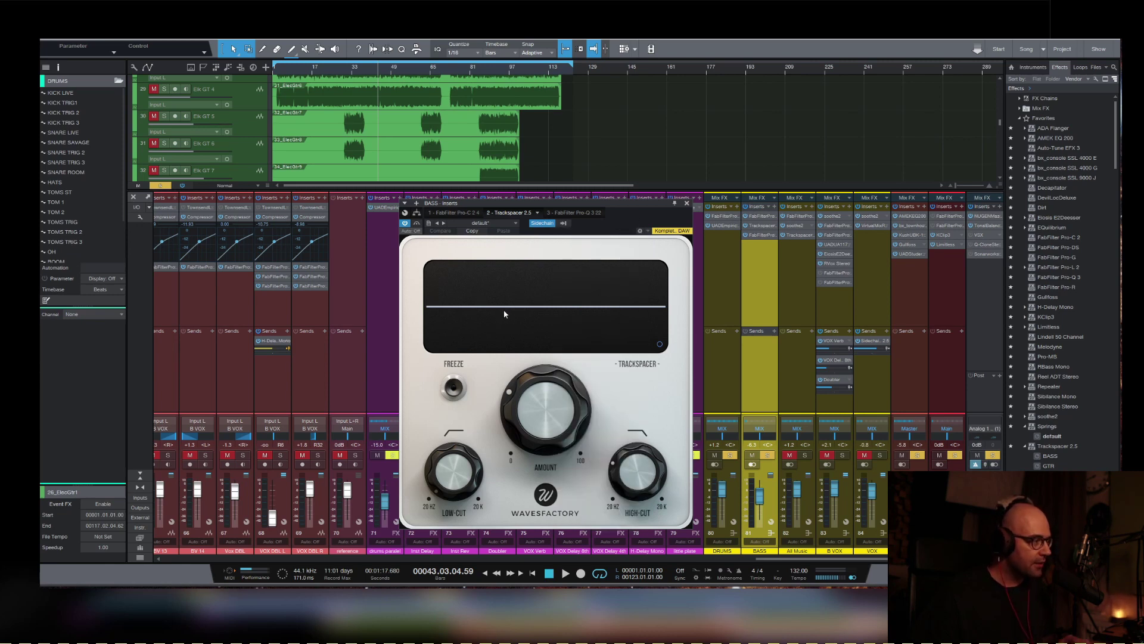
Play the soloed drums and bass with the BASS bus's Trackspacer open, and stop playback.
mouse_move(535, 442)
key(space)
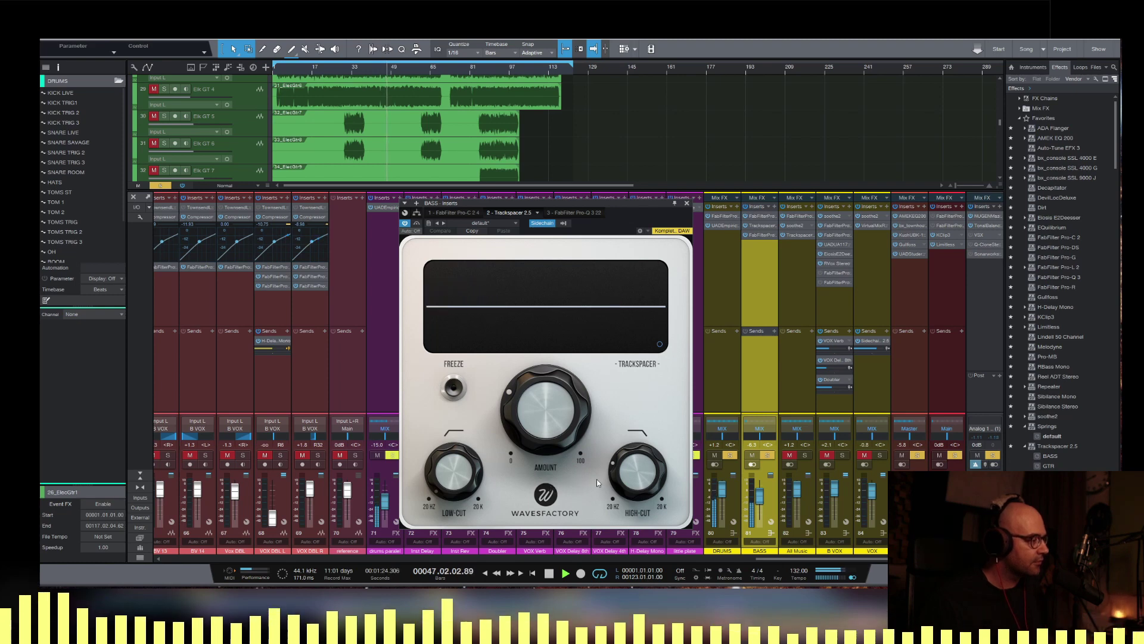
key(space)
Try Trackspacer's low-cut at 76.92 Hz and high-cut at 463.48 Hz, and reset the high-cut to its default.
mouse_move(631, 474)
drag(631, 474, 633, 470)
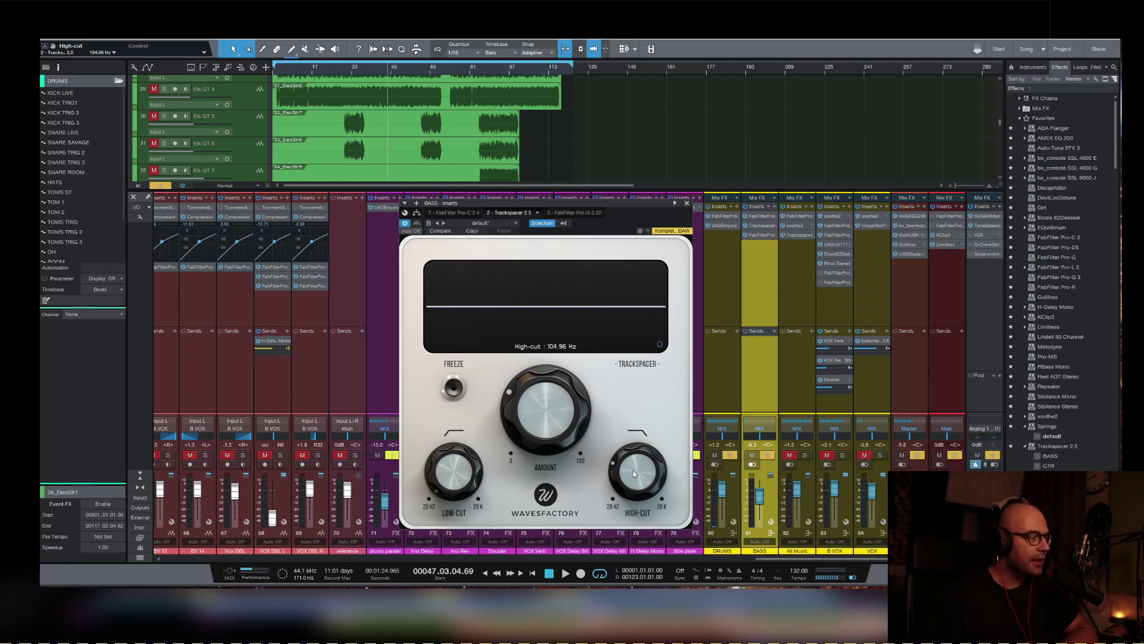
drag(633, 470, 639, 435)
drag(461, 461, 460, 462)
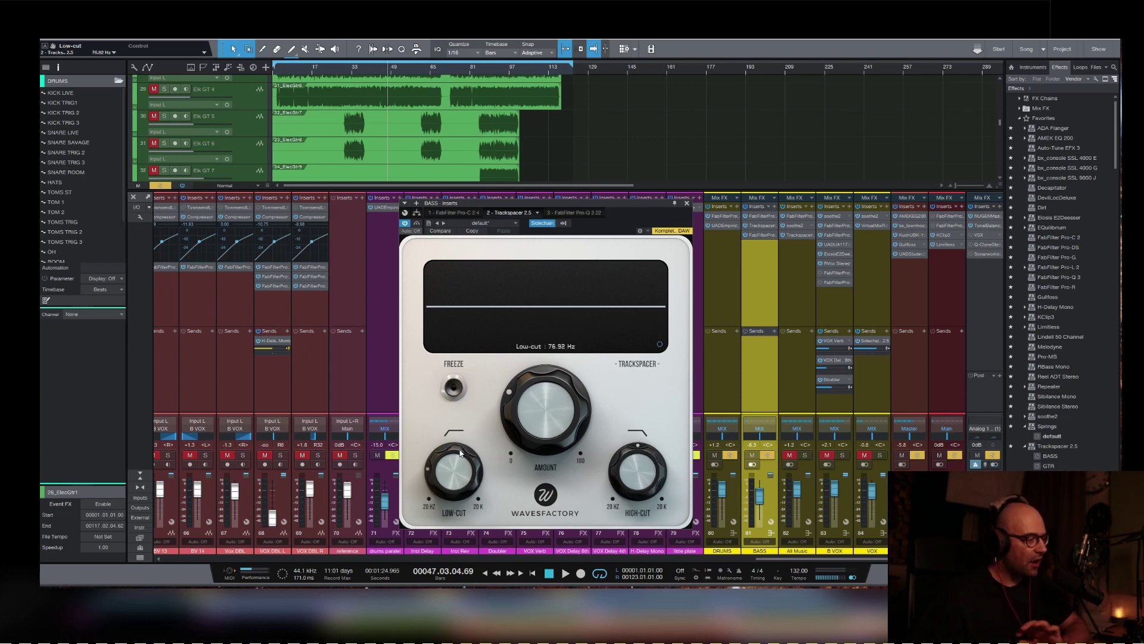
drag(644, 476, 626, 481)
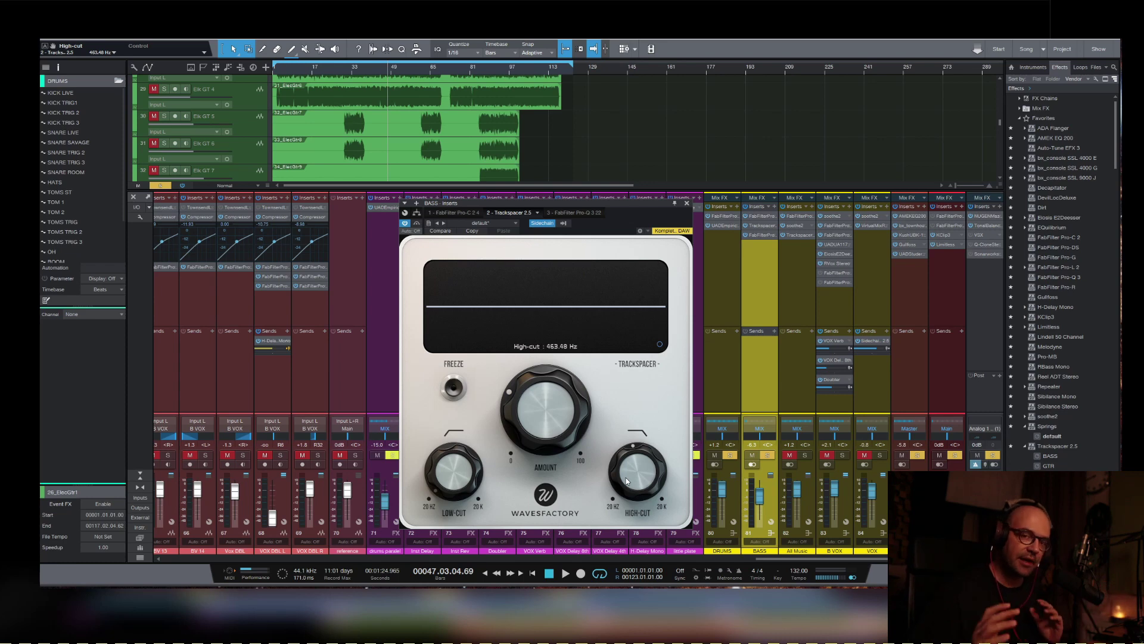
double_click(626, 480)
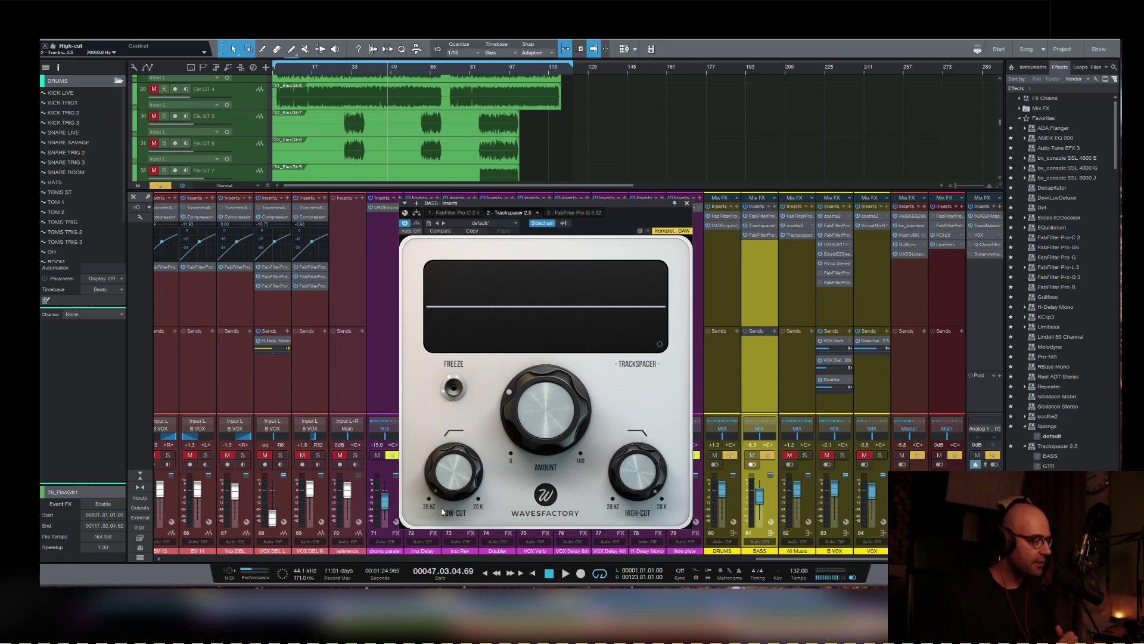
Narrow the BASS Trackspacer's range by bringing the high-cut down to the low frequencies and setting the low-cut to 42.76 Hz.
drag(636, 474, 638, 549)
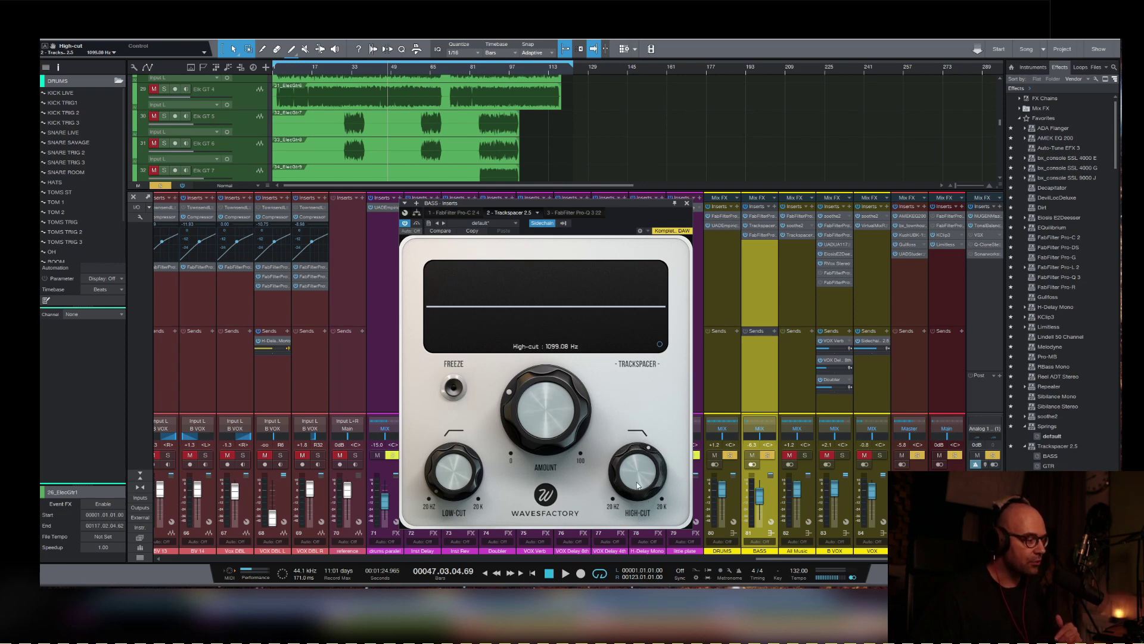
drag(649, 482, 650, 510)
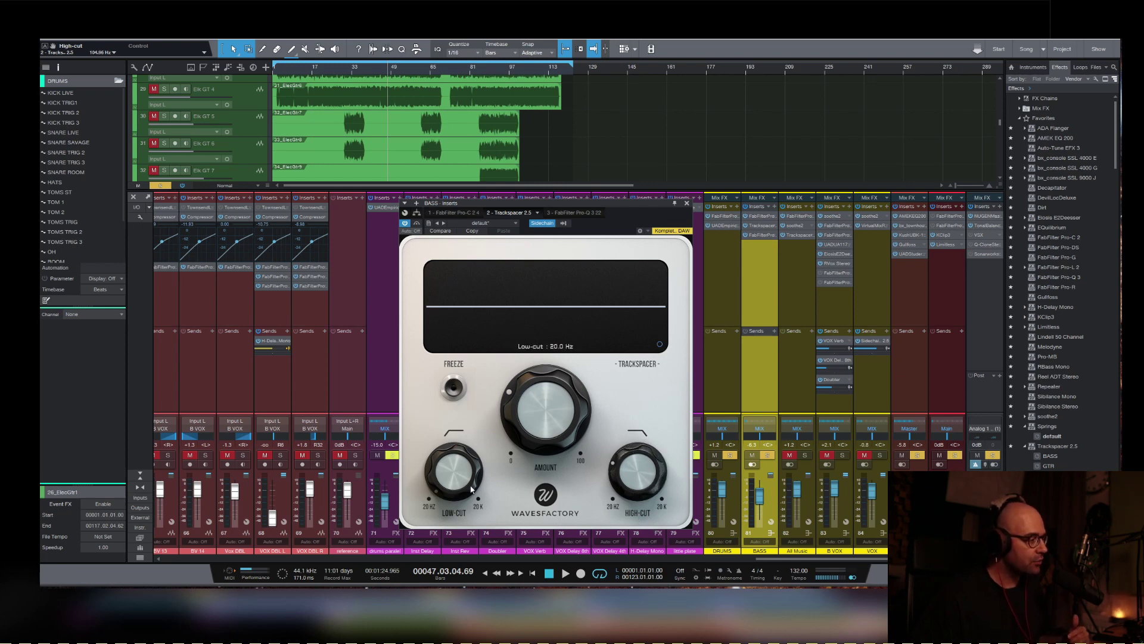
drag(469, 486, 463, 468)
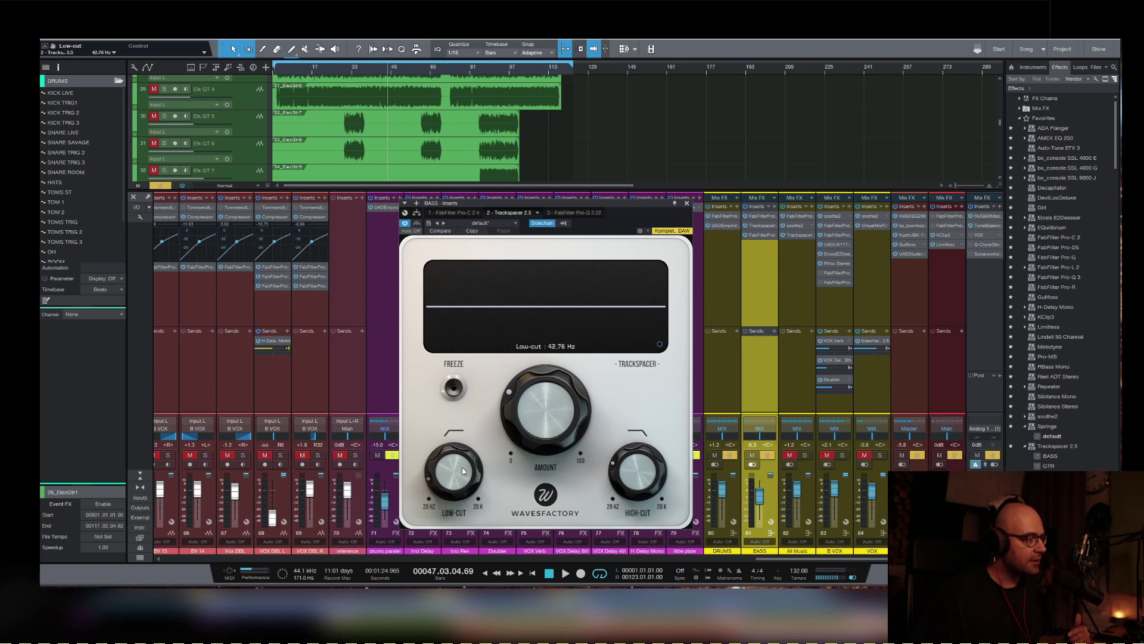
drag(651, 481, 646, 454)
During playback, return the BASS Trackspacer's low-cut to 20 Hz and set its amount to 39%.
mouse_move(542, 395)
mouse_down()
mouse_move(550, 406)
mouse_move(565, 360)
mouse_up()
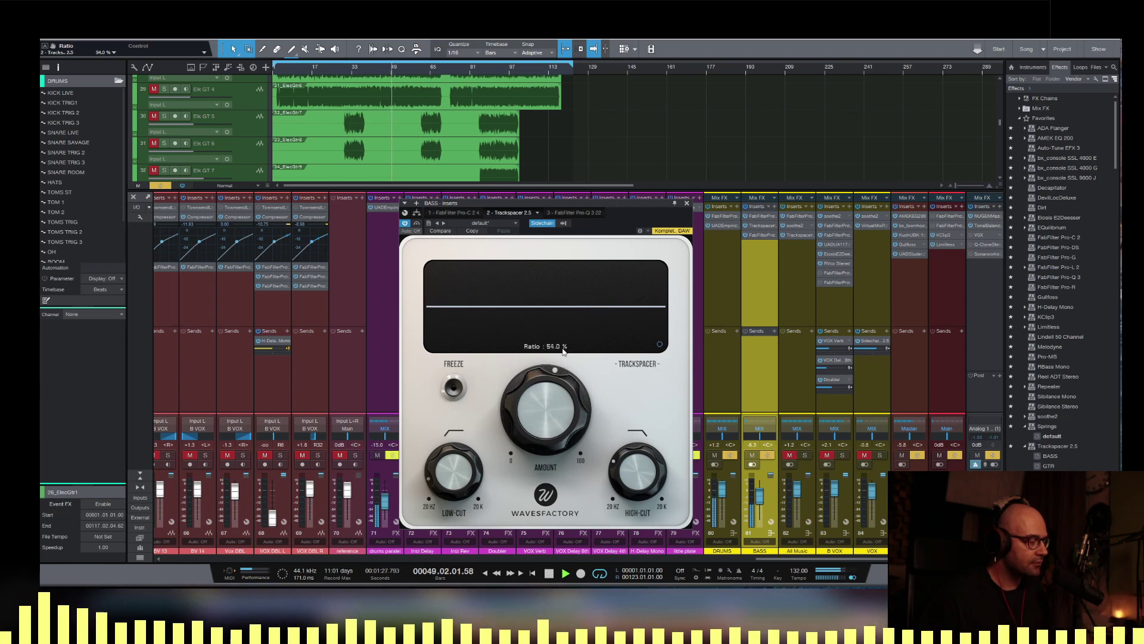
drag(460, 495, 460, 502)
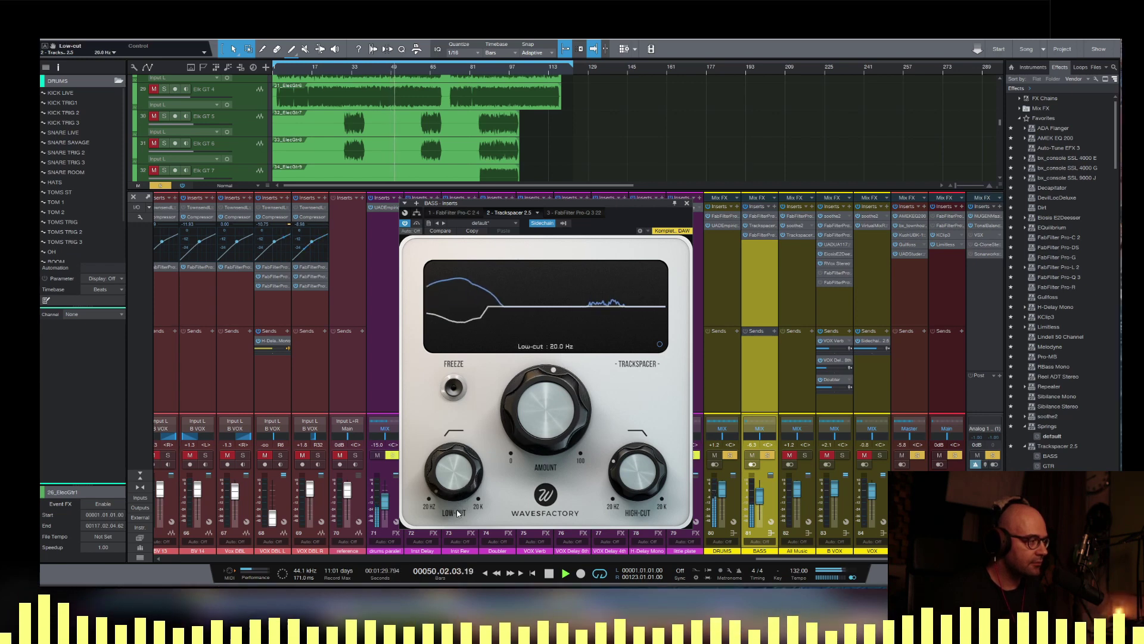
drag(544, 433, 543, 470)
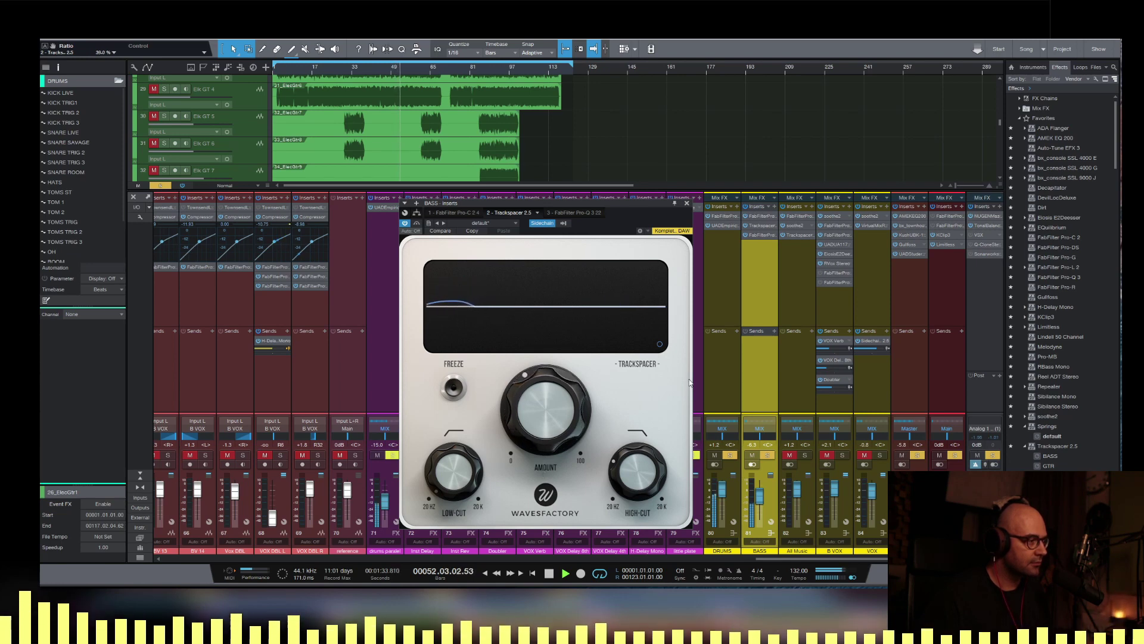
key(space)
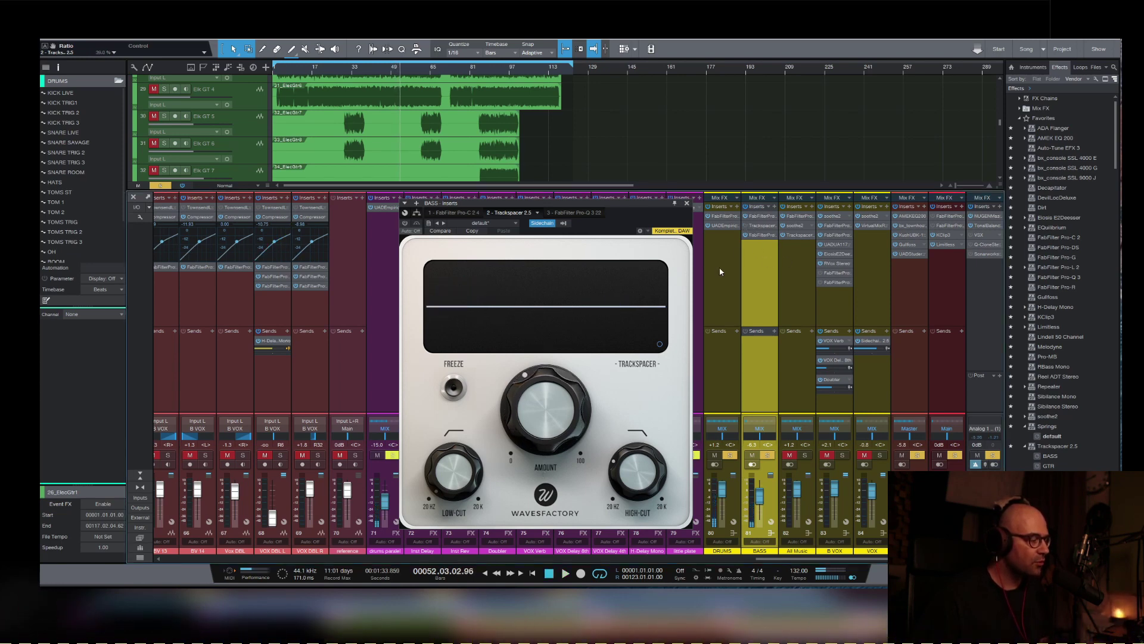
Play drums and bass with Trackspacer bypassed and raise the BASS bus's volume to -4.4 dB.
mouse_move(575, 383)
key(space)
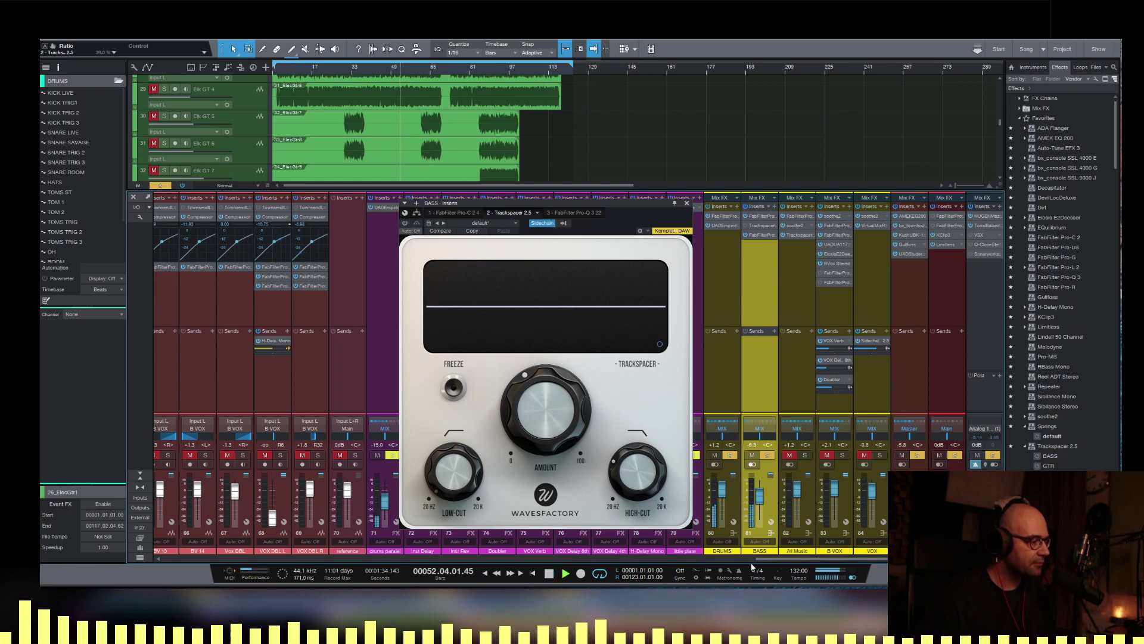
drag(758, 491, 759, 487)
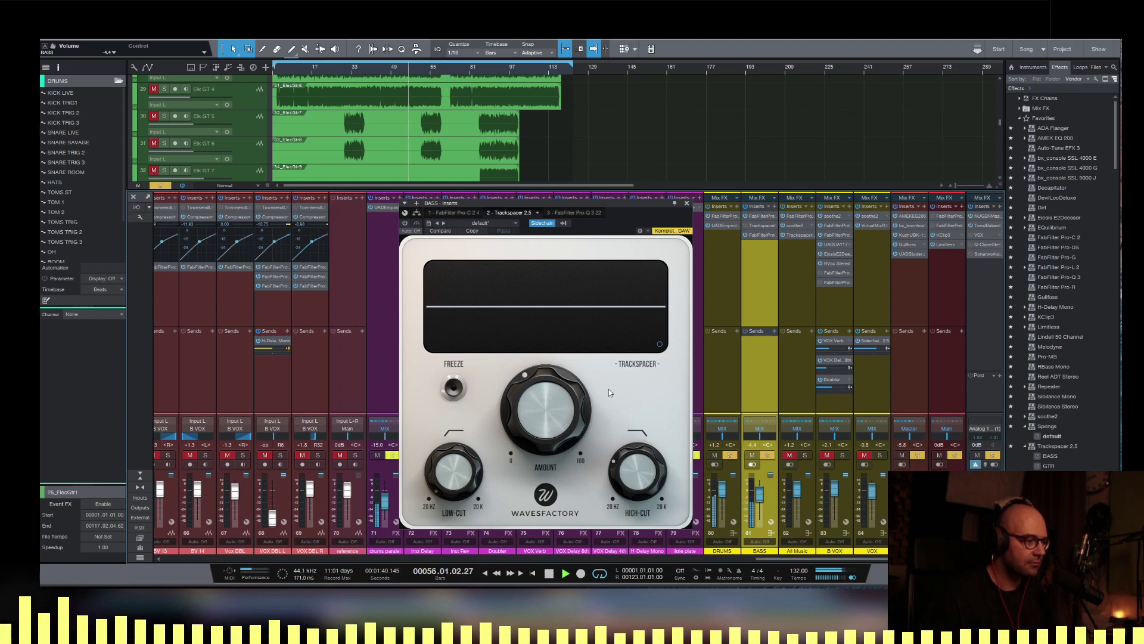
key(space)
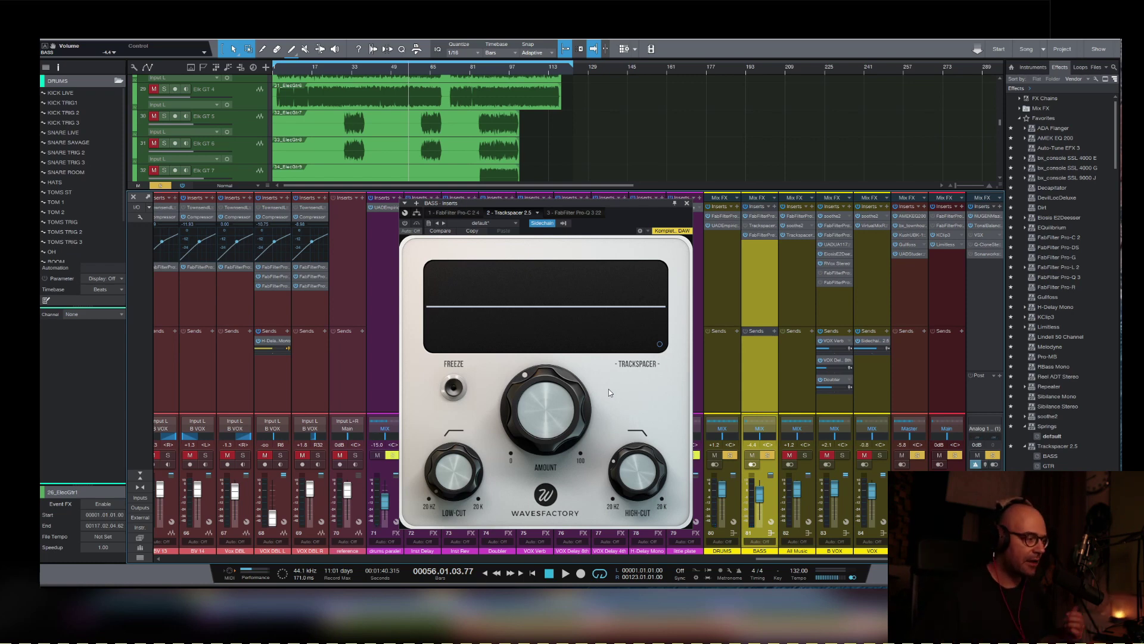
Re-enable Trackspacer on the BASS bus, set its amount to 31.7% and close its window.
click(405, 222)
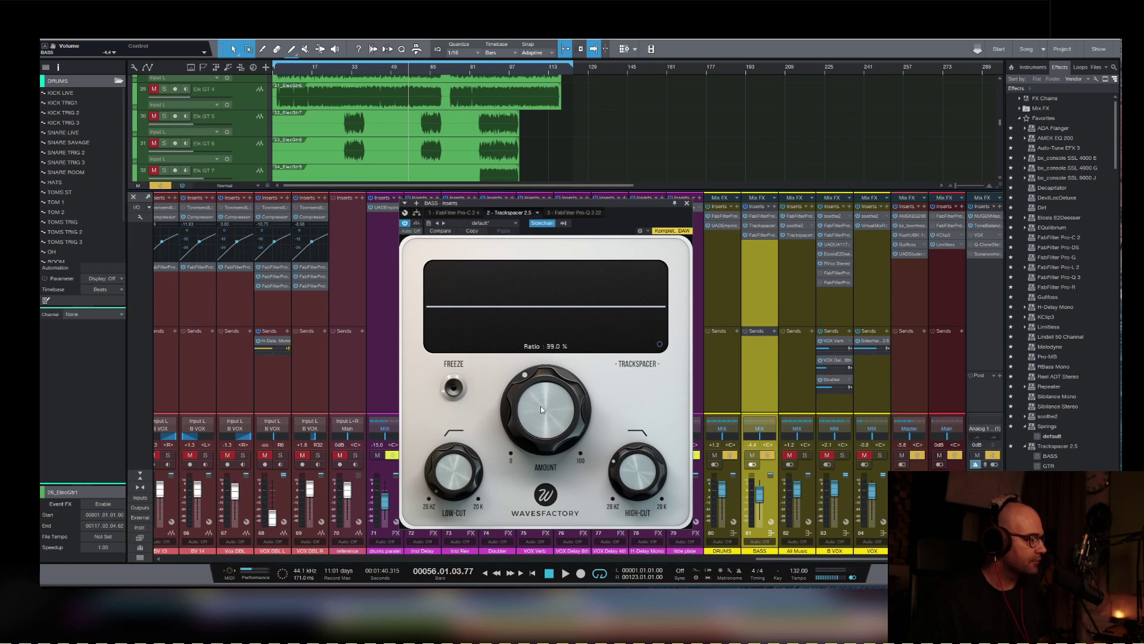
drag(545, 411, 545, 425)
click(686, 204)
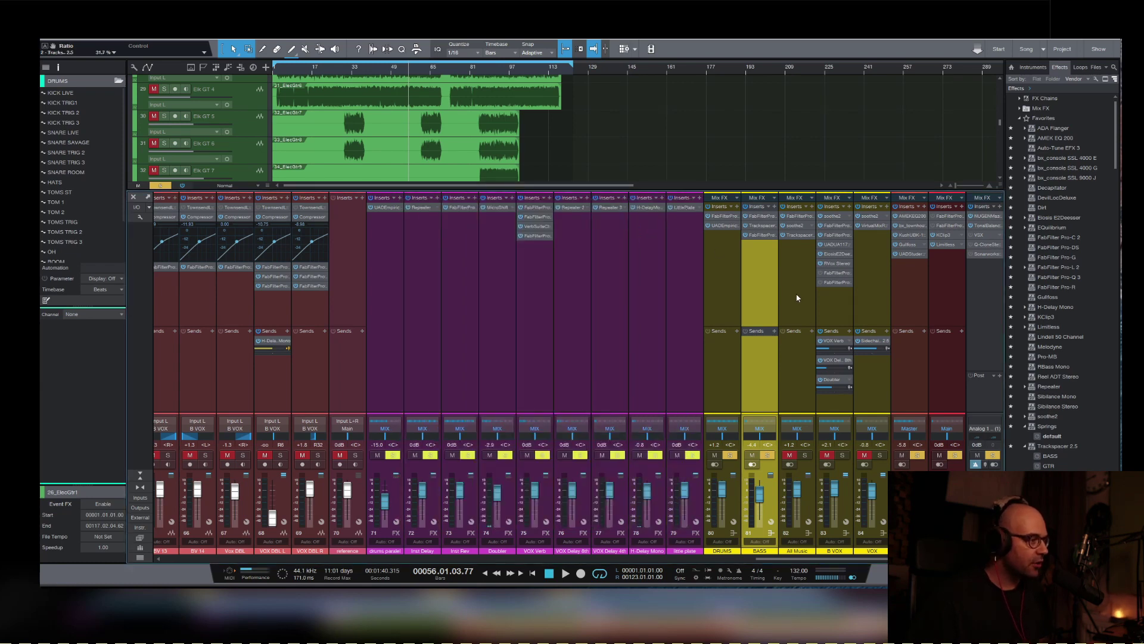
View the Trackspacer insert on the All Music bus, select the VOX bus and close its soothe2 window.
click(796, 268)
click(804, 236)
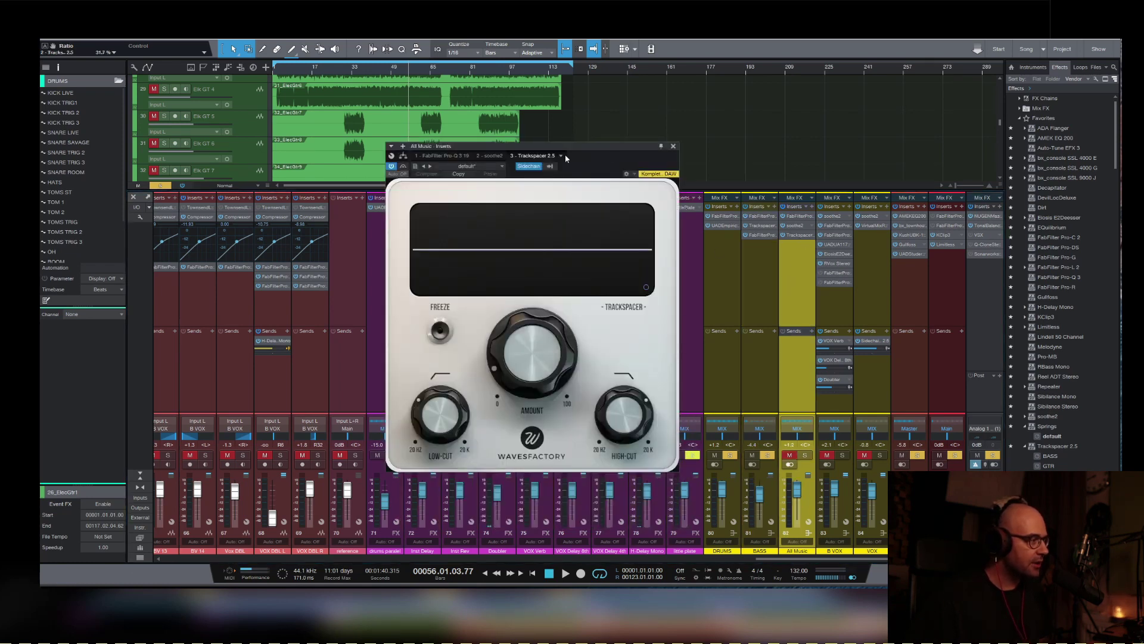
drag(606, 148, 643, 165)
click(867, 299)
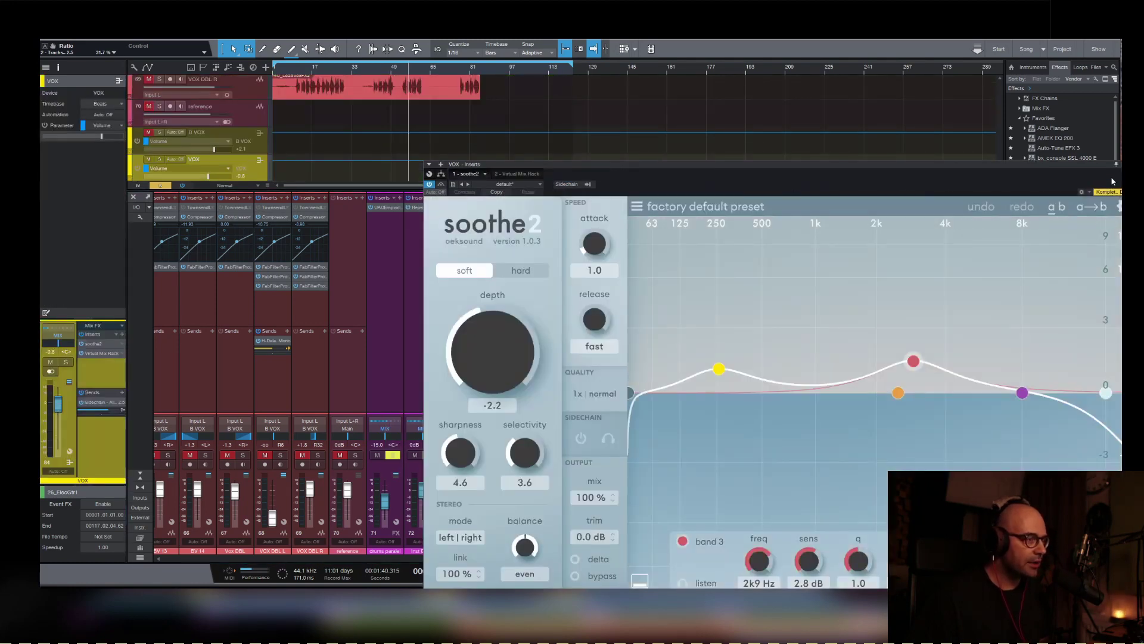
key(Escape)
Clear the remaining bus solos, including DRUMS and BASS, to restore the full mix.
click(880, 456)
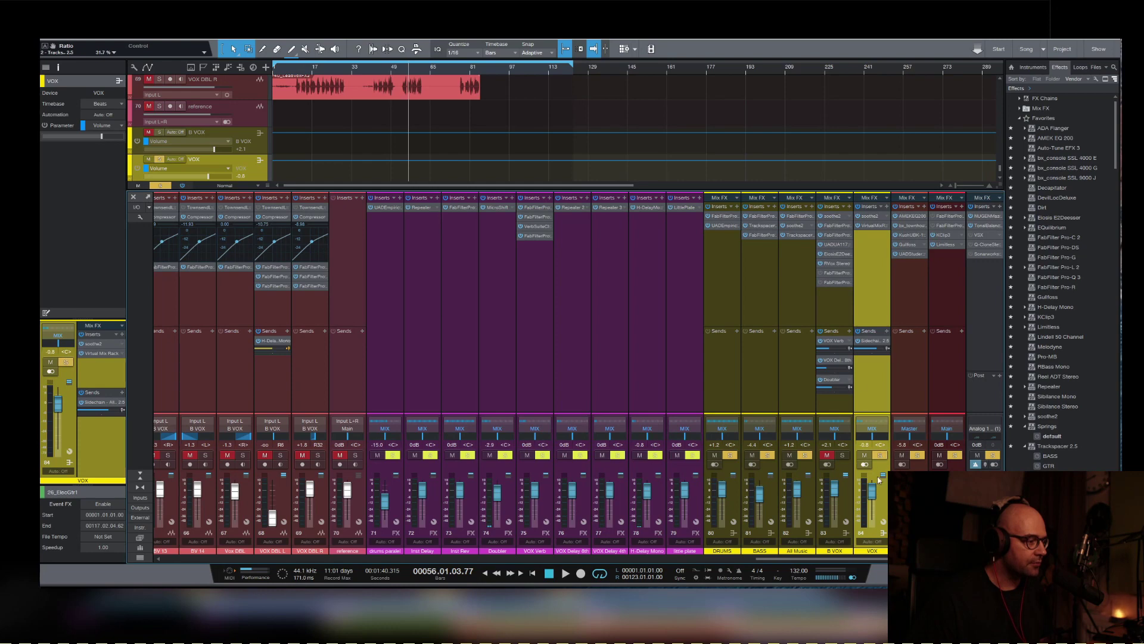
click(993, 456)
click(805, 455)
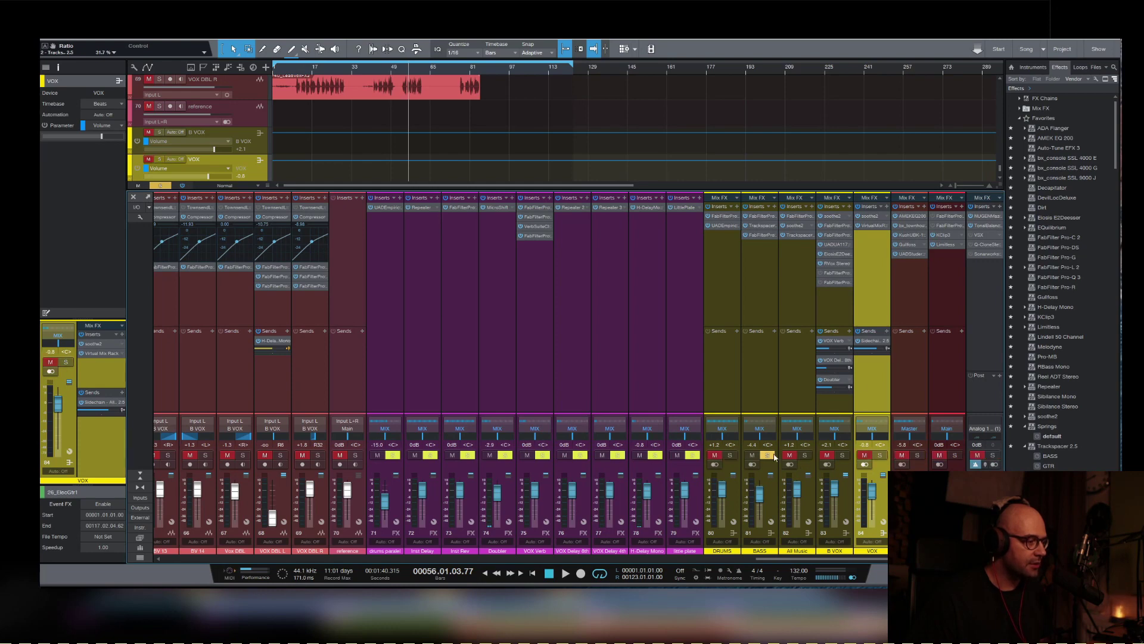
click(767, 455)
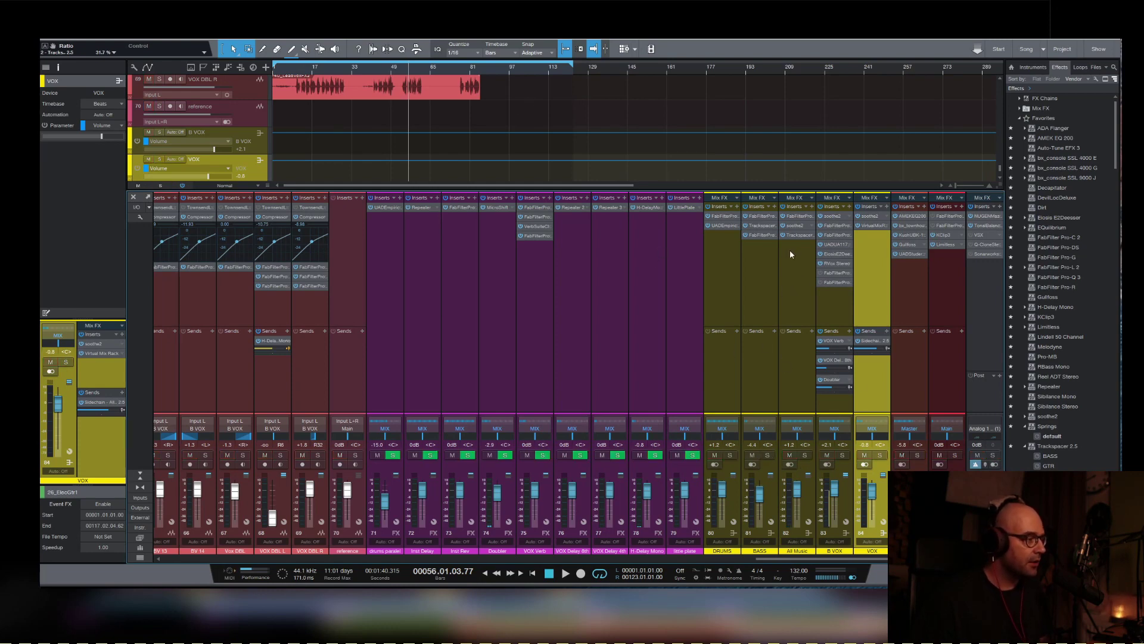
Open Trackspacer on the All Music bus and raise its amount to 37.3% while the full mix plays.
click(800, 236)
key(space)
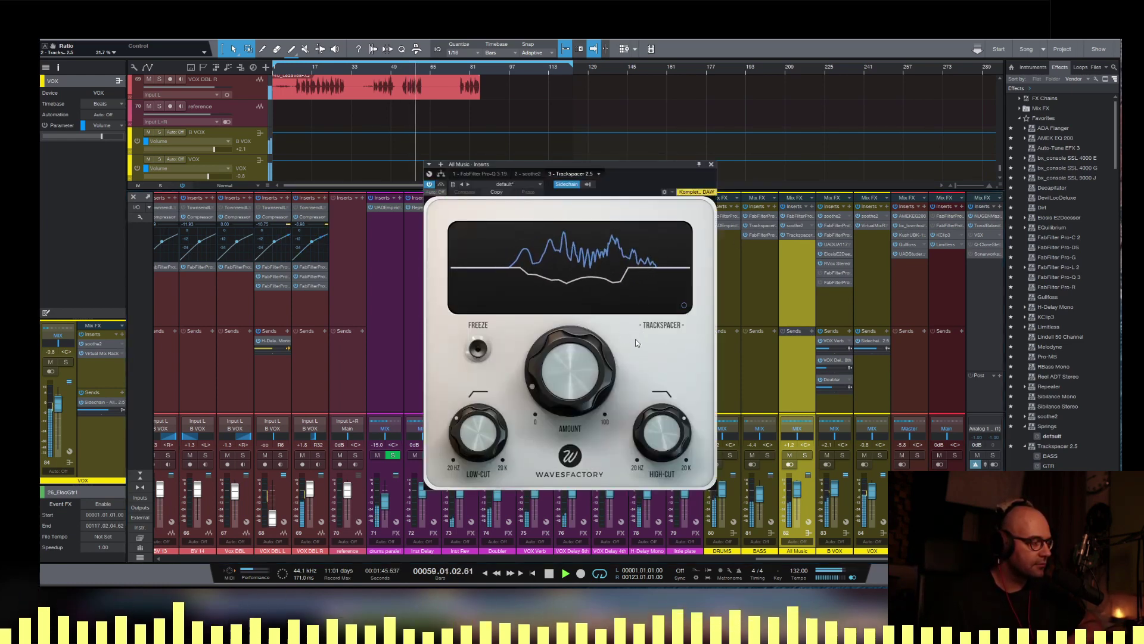
drag(569, 361, 572, 305)
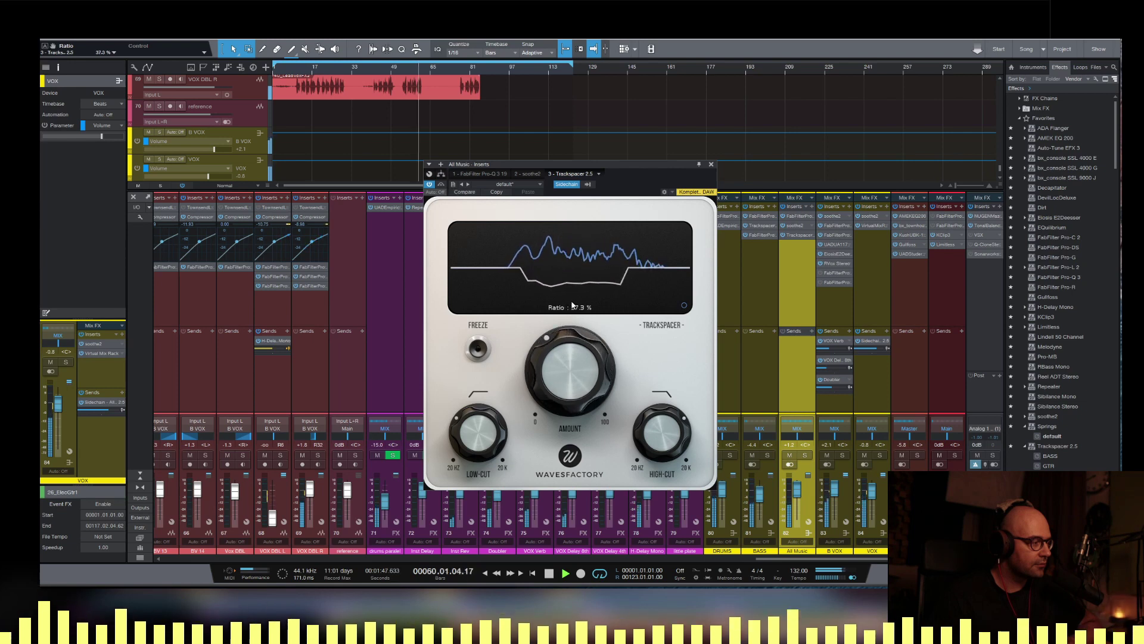
Lower the VOX bus fader to about -6.5 dB, turn Trackspacer's amount up to the middle of its range and play the mix.
key(space)
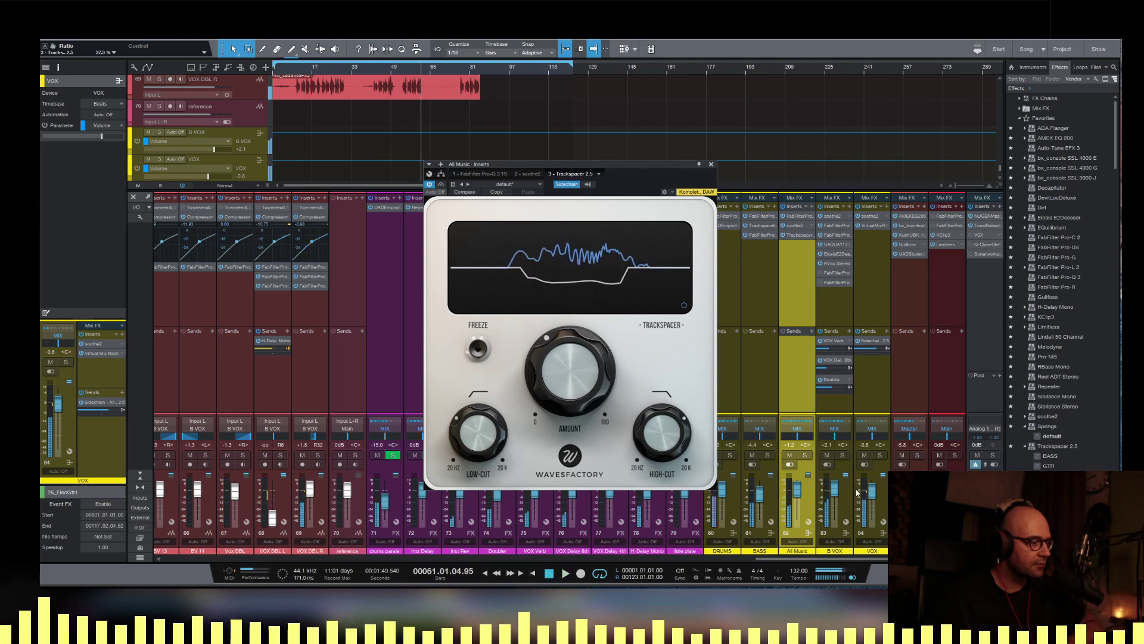
drag(871, 491, 872, 492)
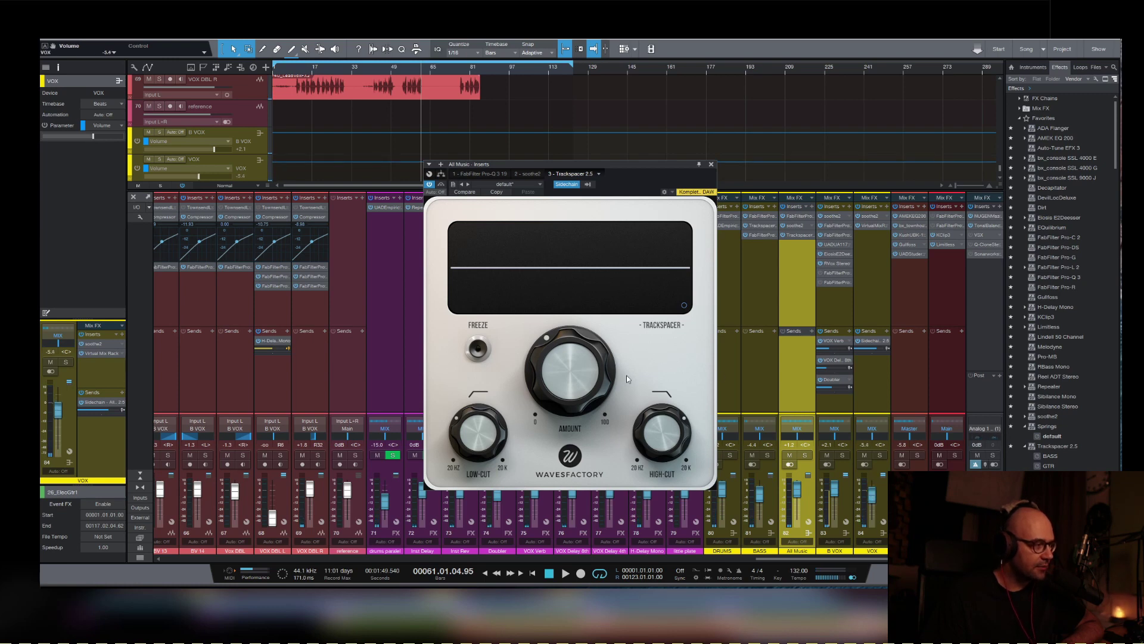
drag(606, 357, 585, 337)
drag(872, 495, 873, 497)
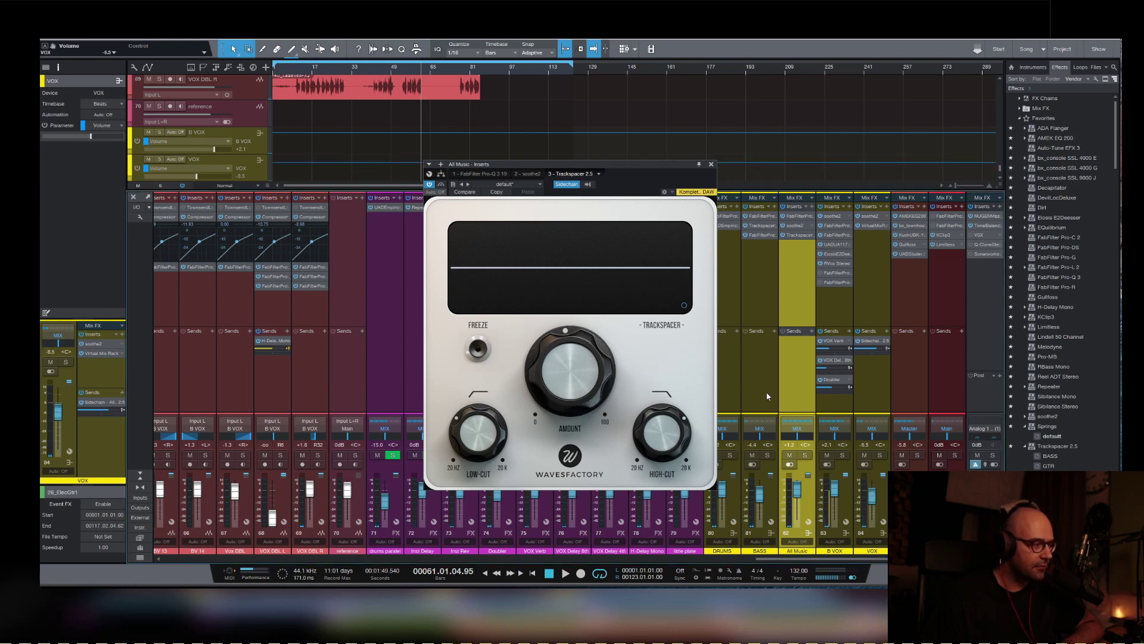
click(675, 428)
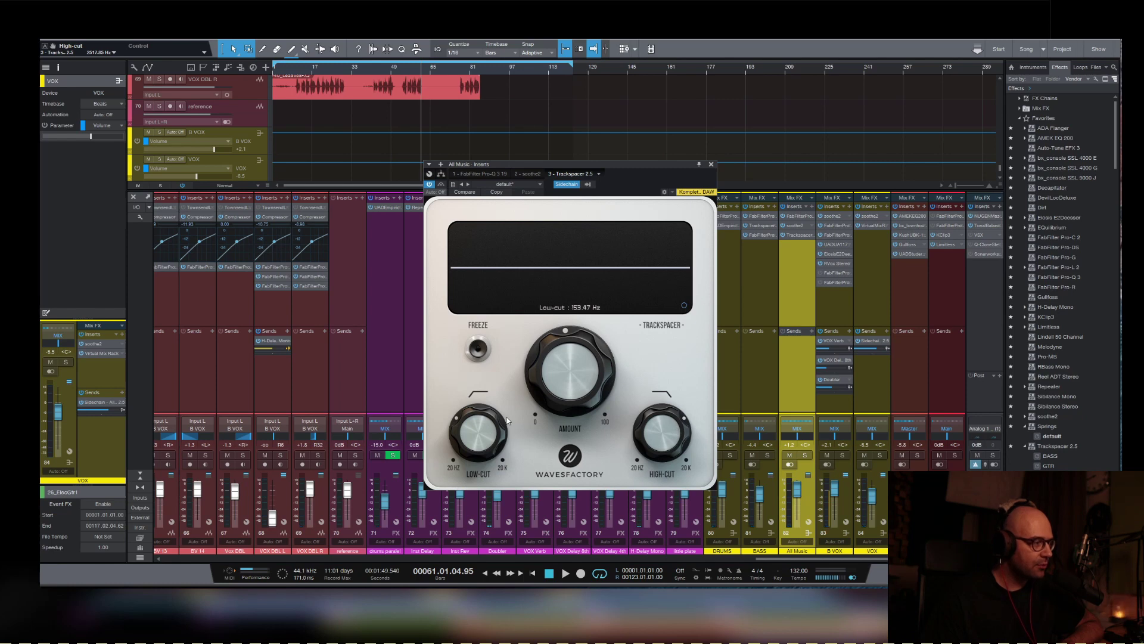
click(466, 434)
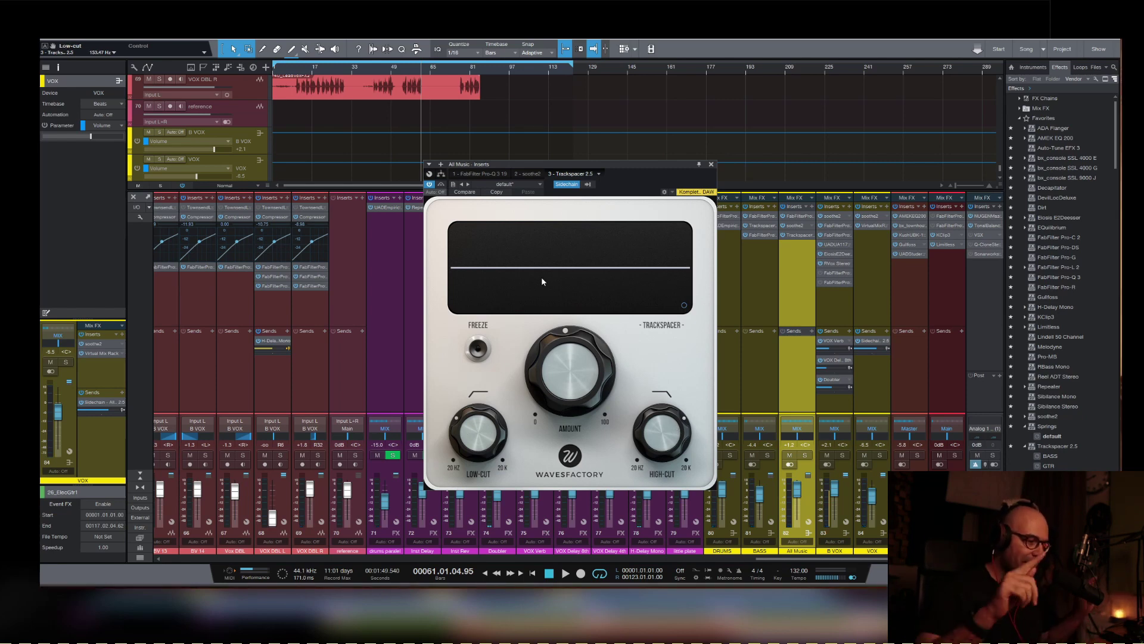
key(space)
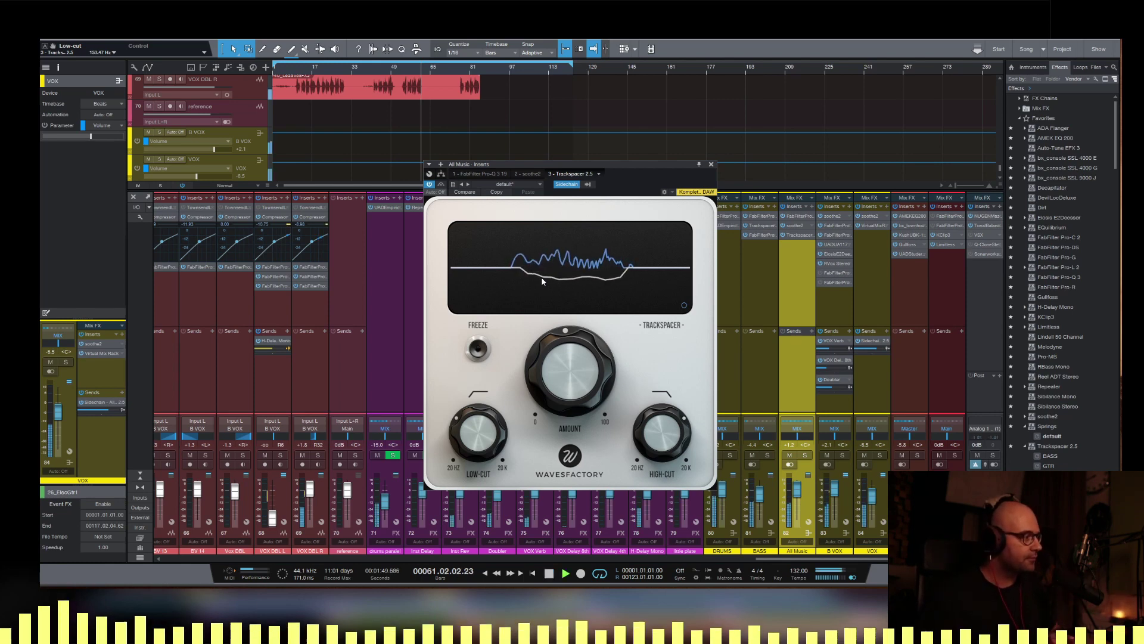
Pull the VOX bus's sidechain send down to minimum and replay the song from around bar 40.
mouse_move(582, 356)
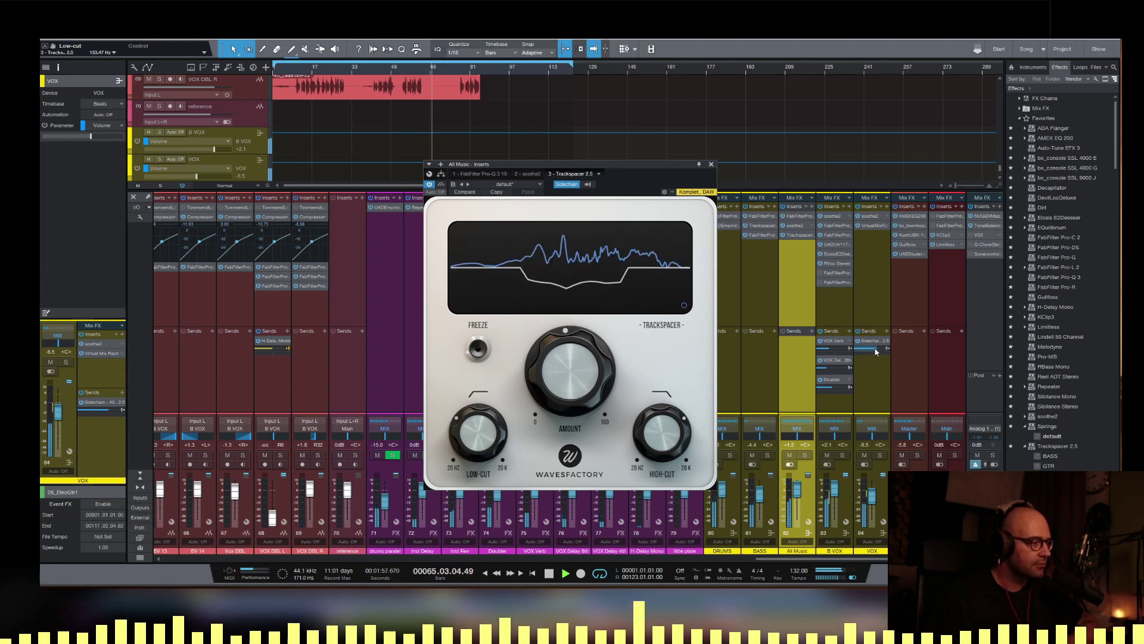
mouse_move(876, 351)
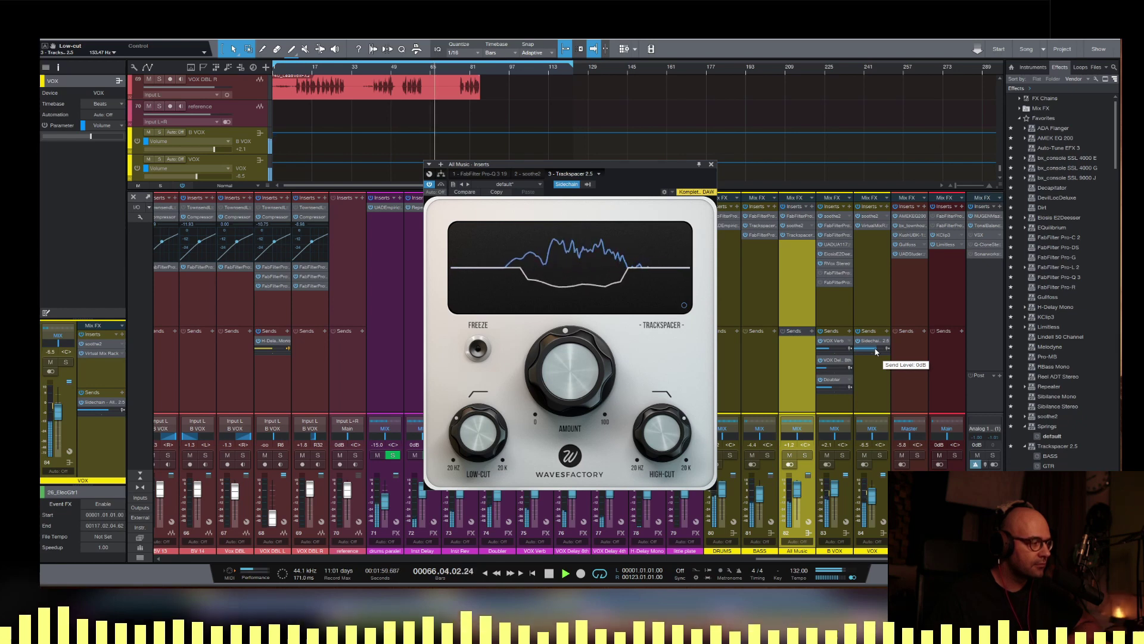
key(space)
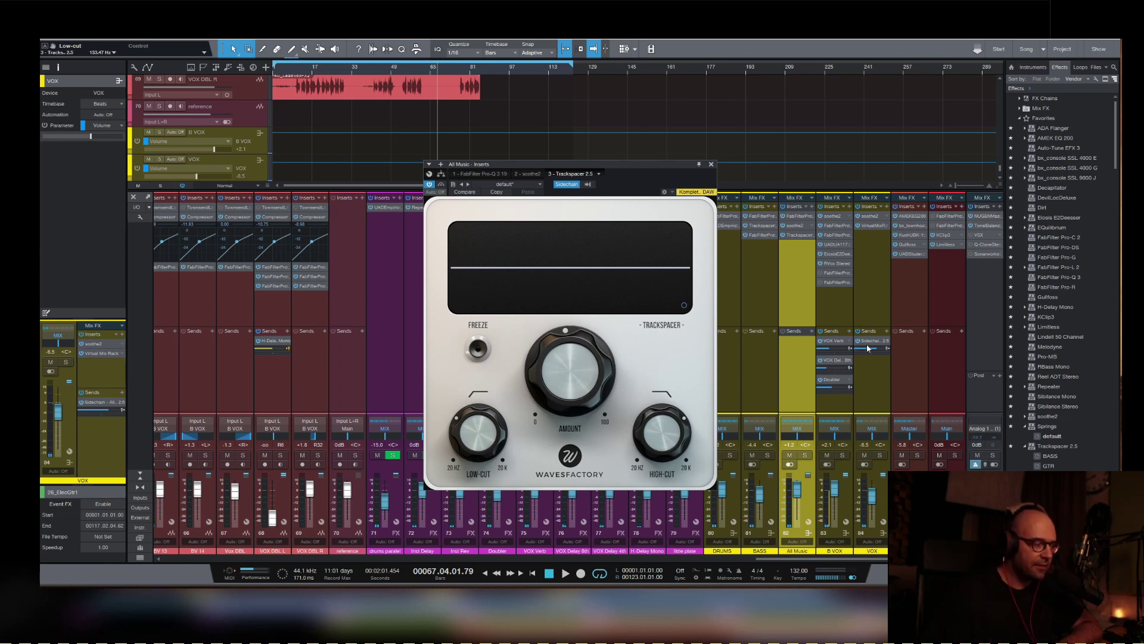
key(space)
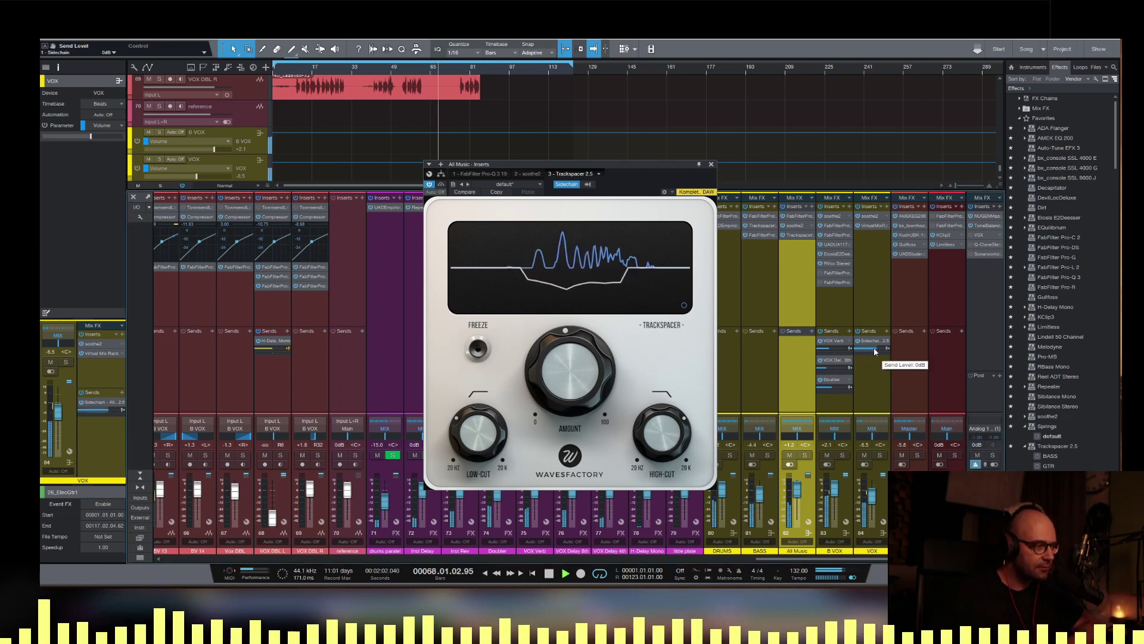
drag(875, 352, 850, 356)
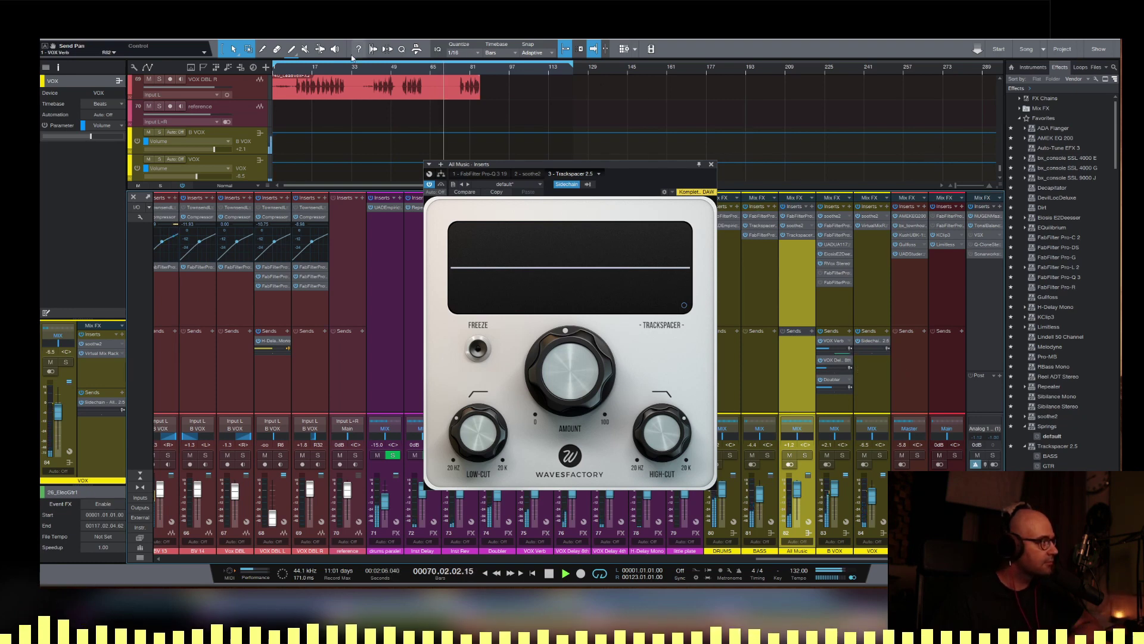
click(369, 70)
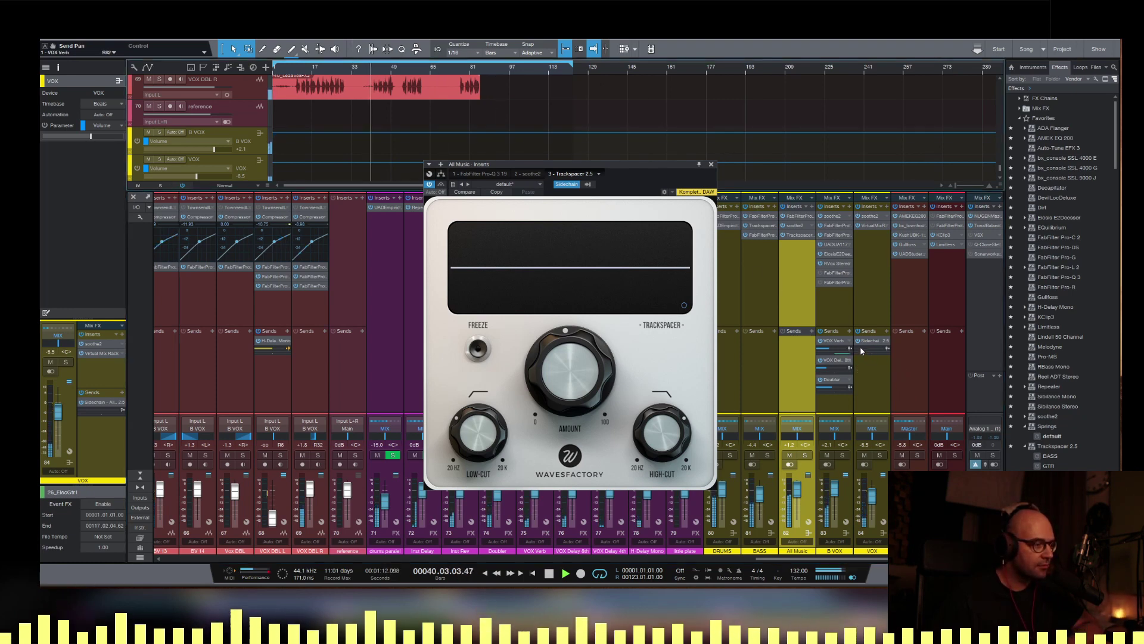
mouse_move(866, 350)
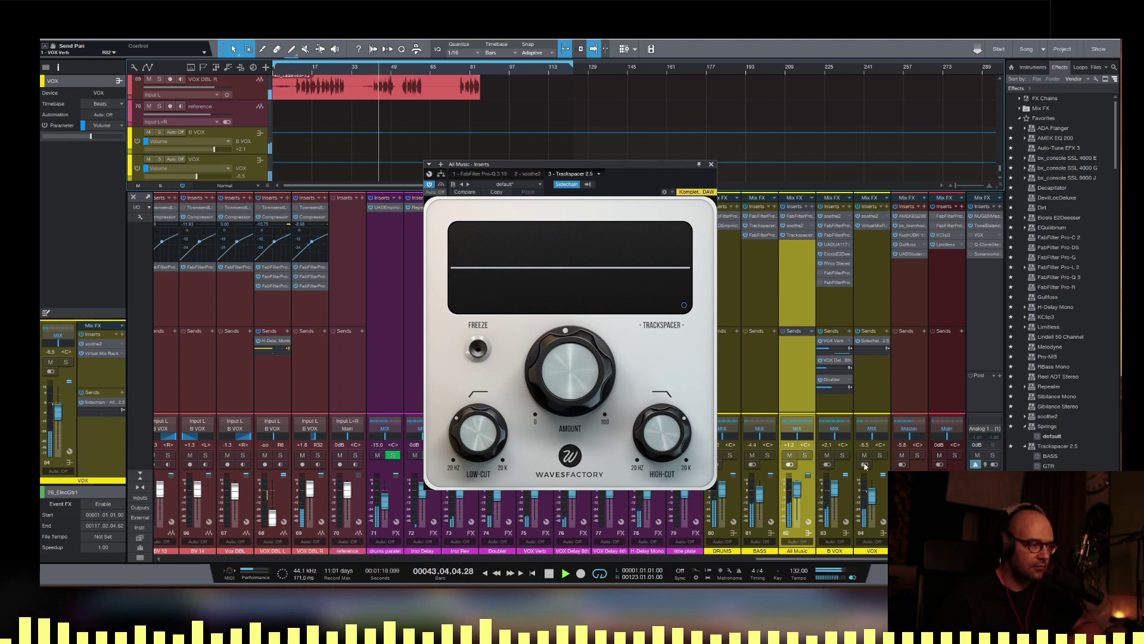
Set the VOX bus fader to -7.9 dB and raise its sidechain send level to +7.1 dB while auditioning the mix.
drag(872, 494, 872, 497)
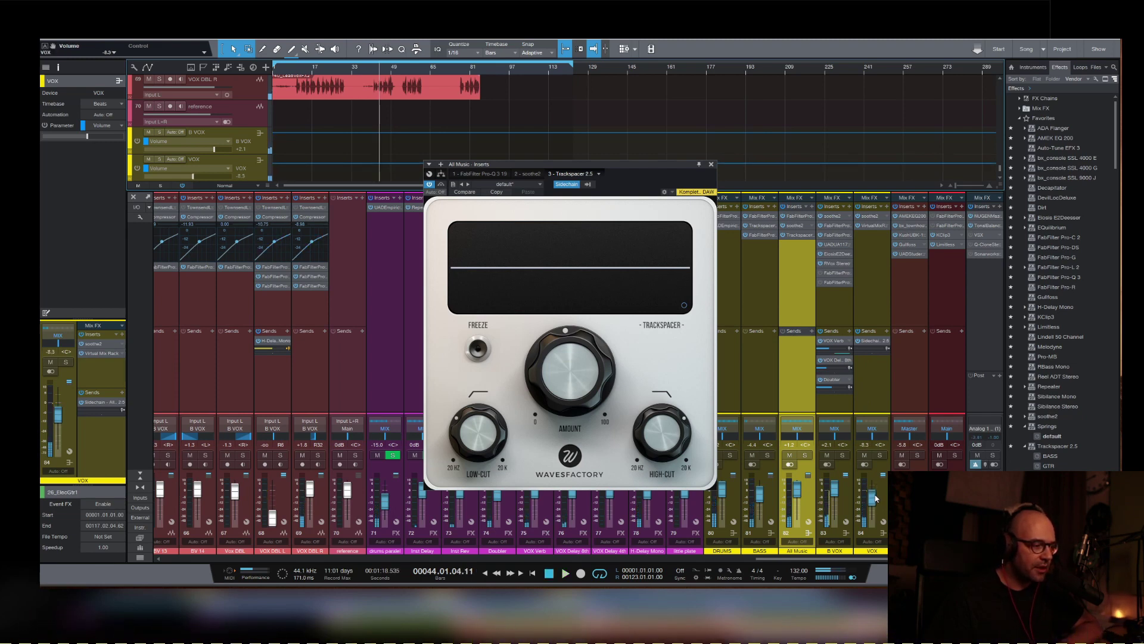
key(space)
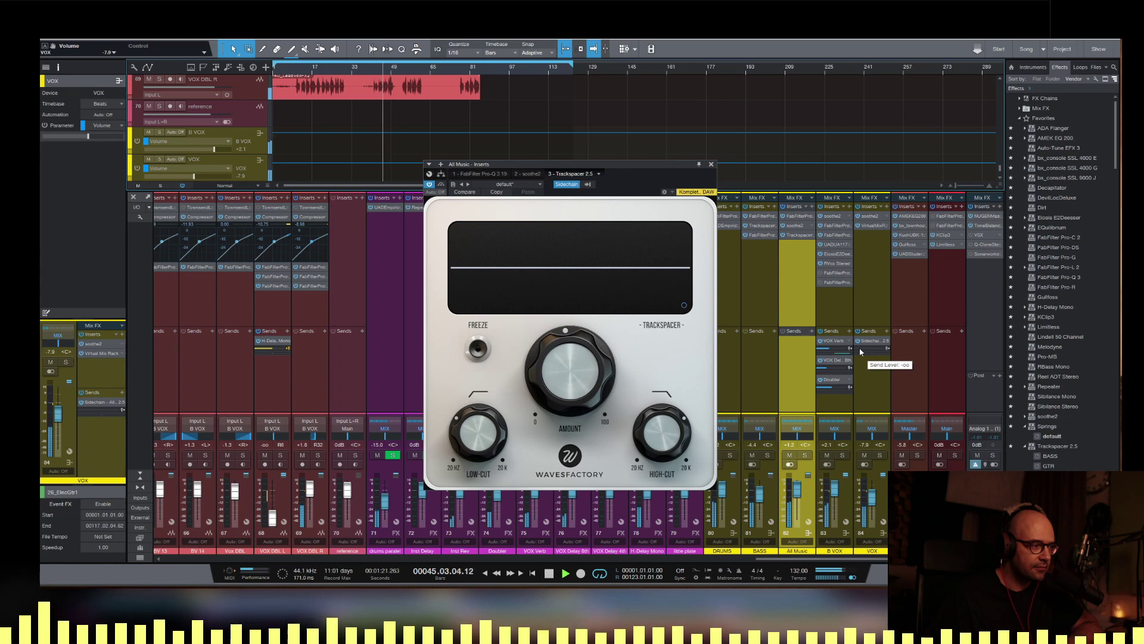
drag(860, 351, 892, 353)
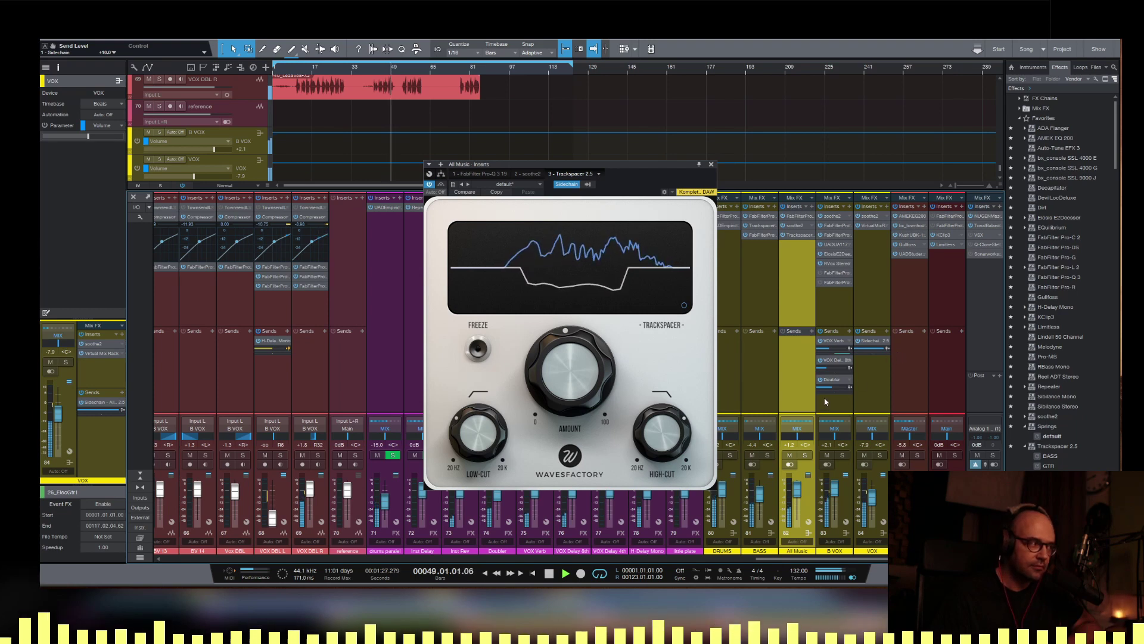
key(space)
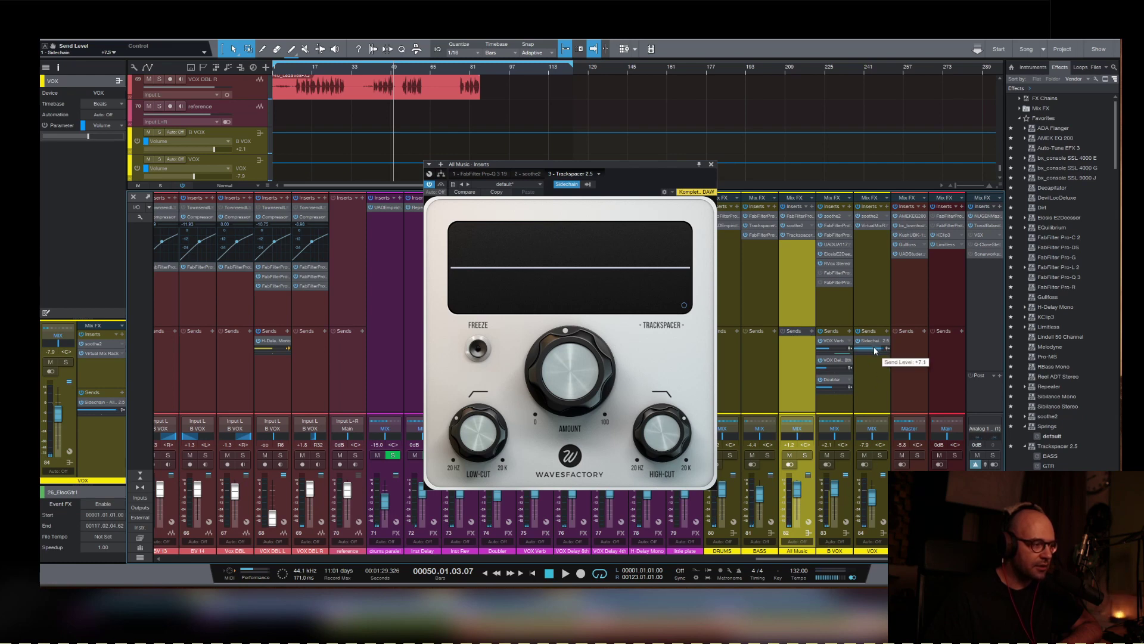
Raise the VOX bus fader to -2.9 dB and replay the vocal passage.
drag(877, 508, 877, 503)
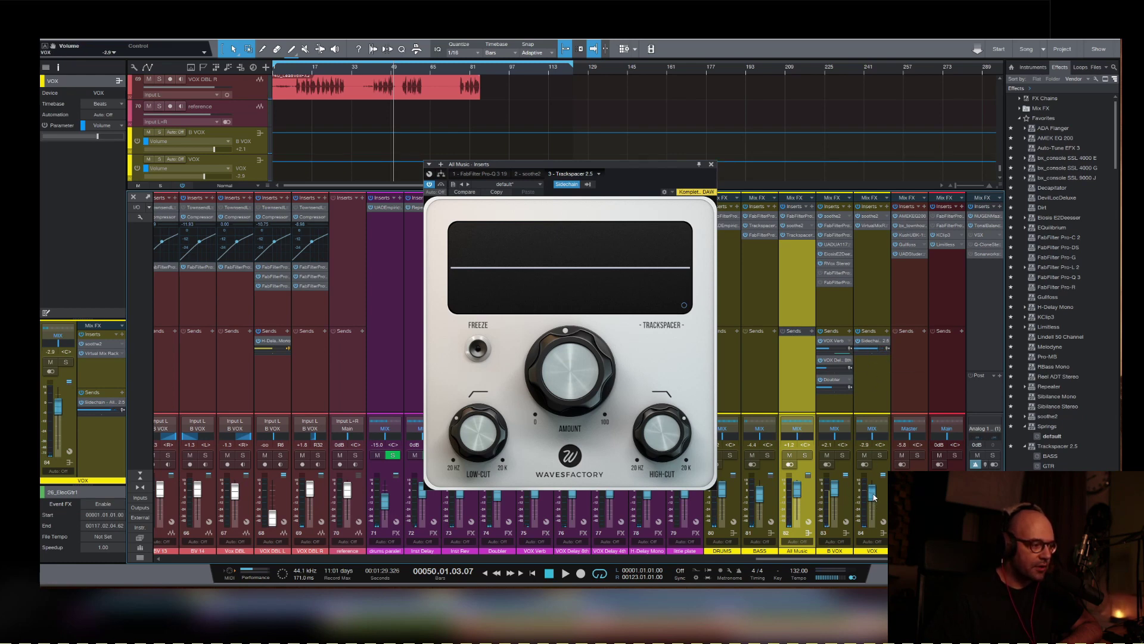
key(space)
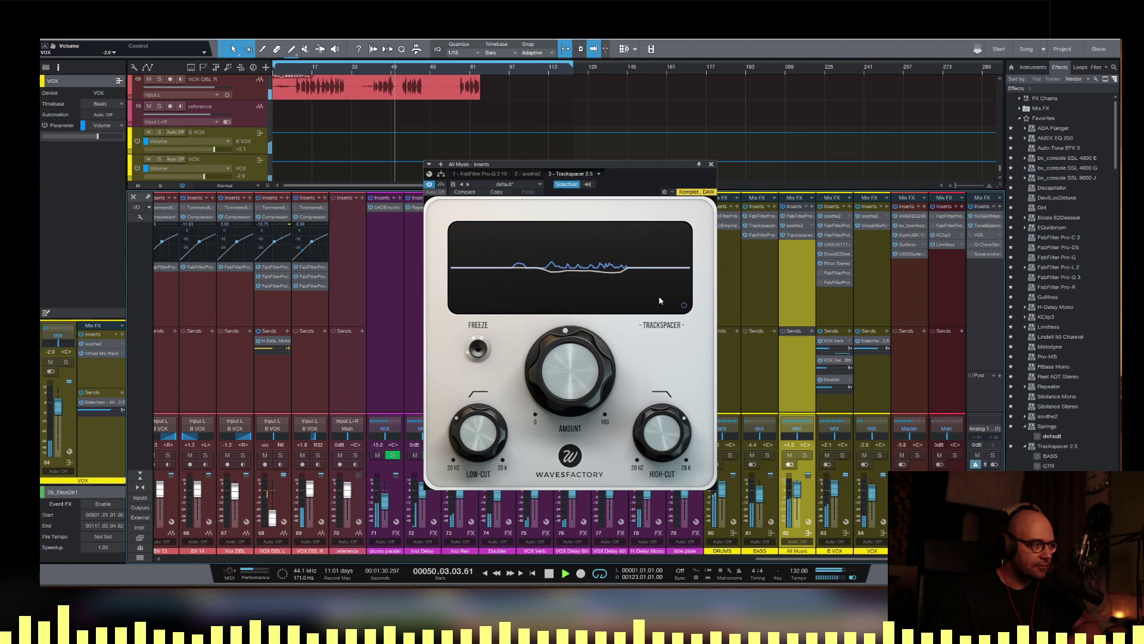
click(372, 68)
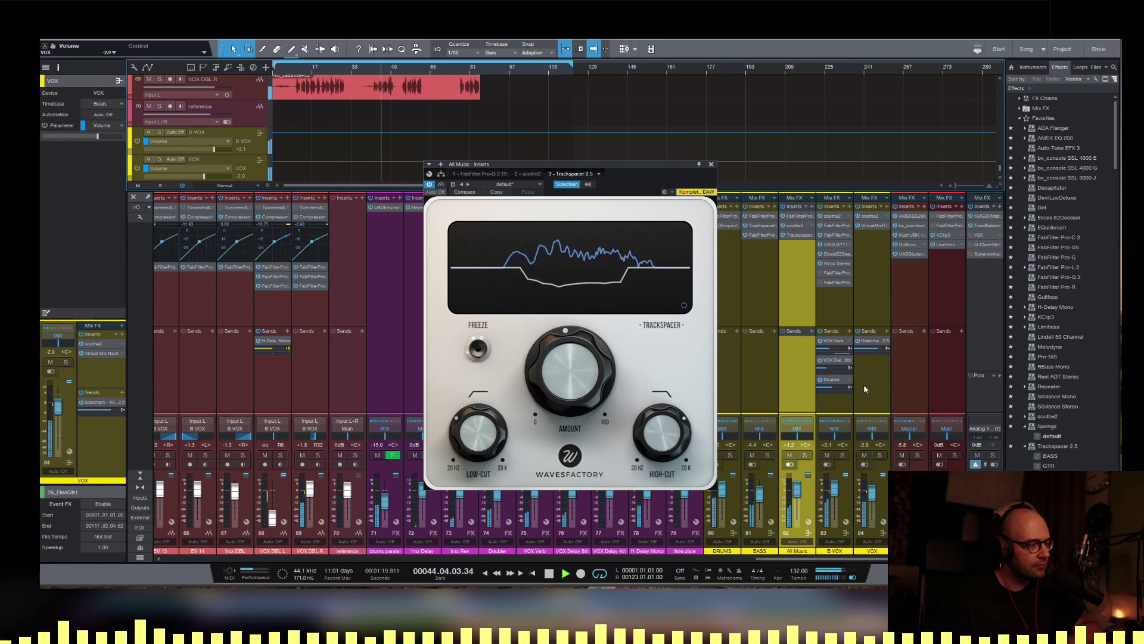
key(space)
Switch Trackspacer's stereo mode to L/R in its advanced settings, audition the mix and return to the spectrum display.
click(684, 305)
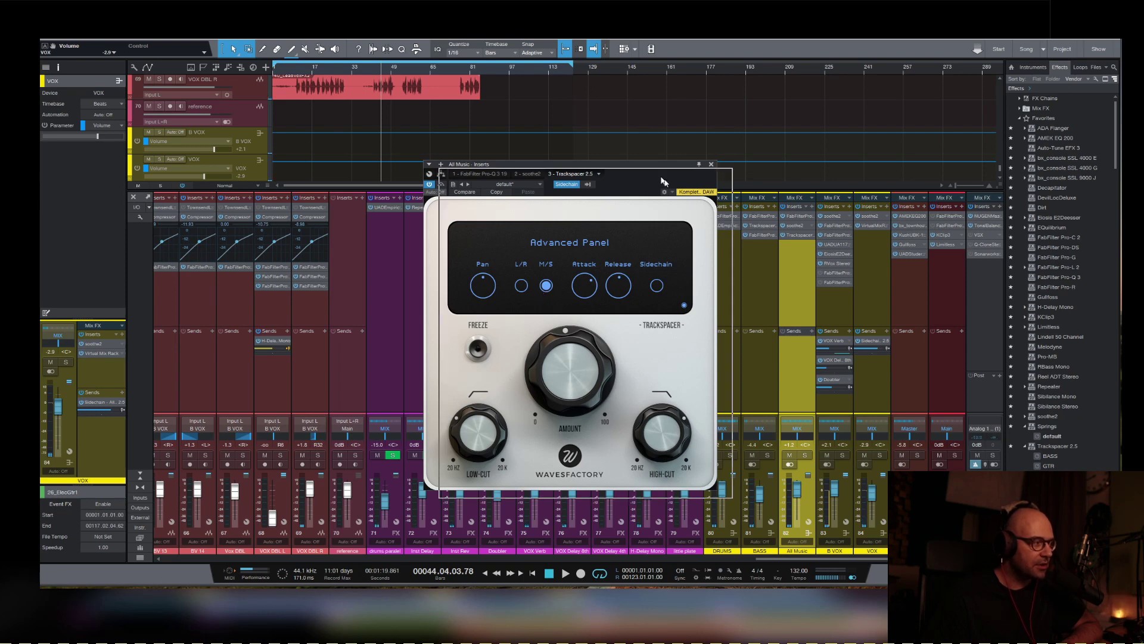
drag(651, 165, 677, 179)
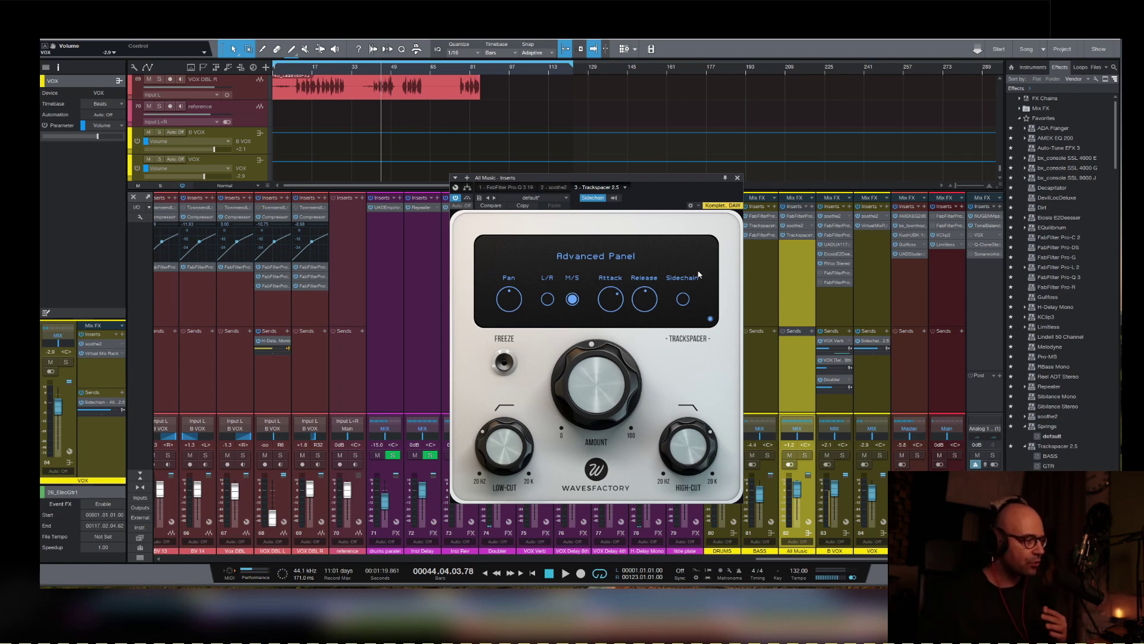
click(548, 300)
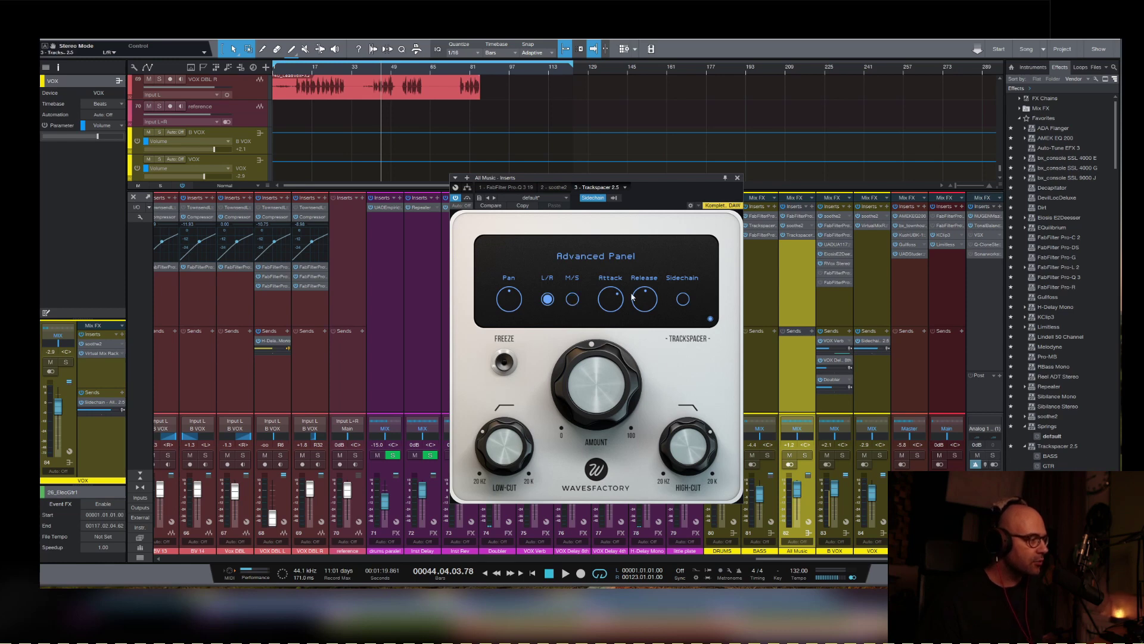
click(374, 61)
key(space)
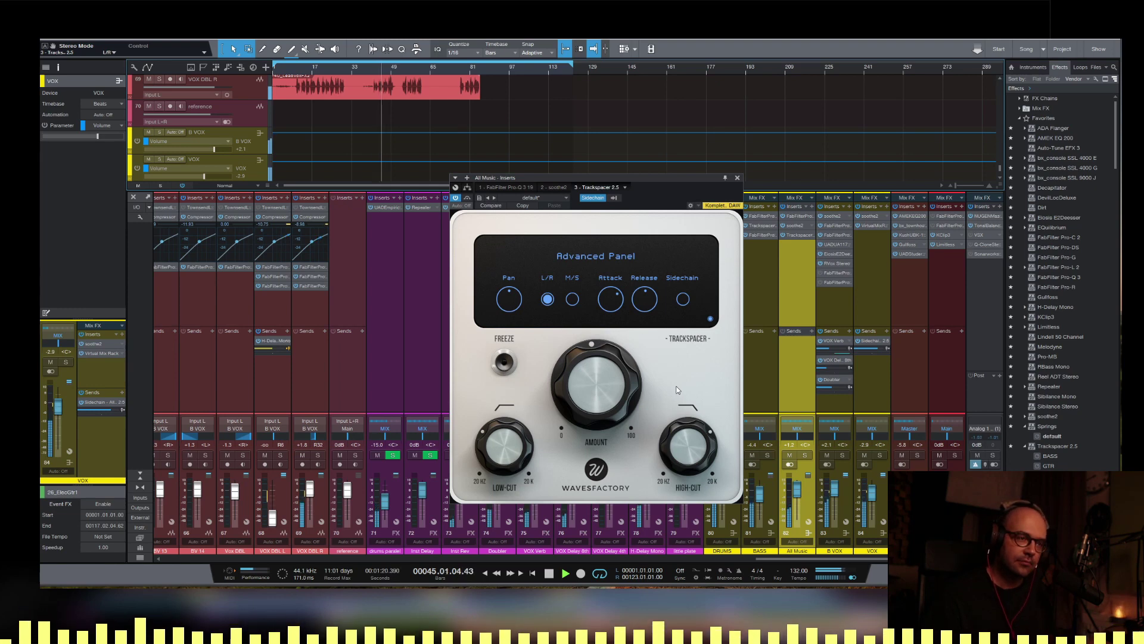
click(711, 320)
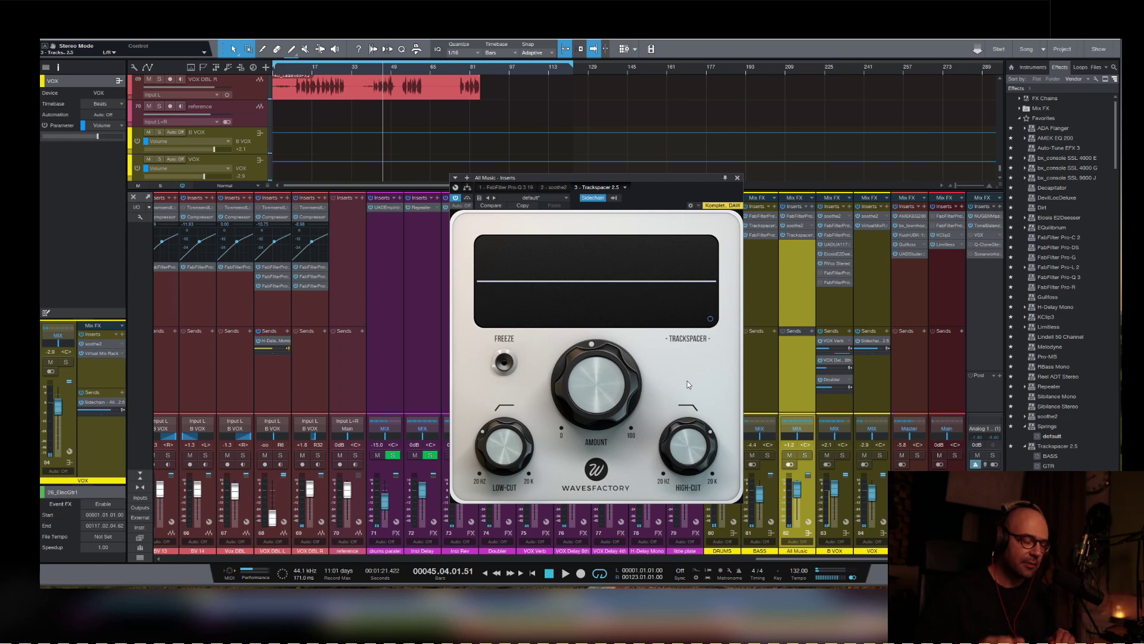
Reduce Trackspacer's amount on the All Music bus to about 13.5% and audition the vocal passage and an earlier section.
drag(602, 395, 581, 453)
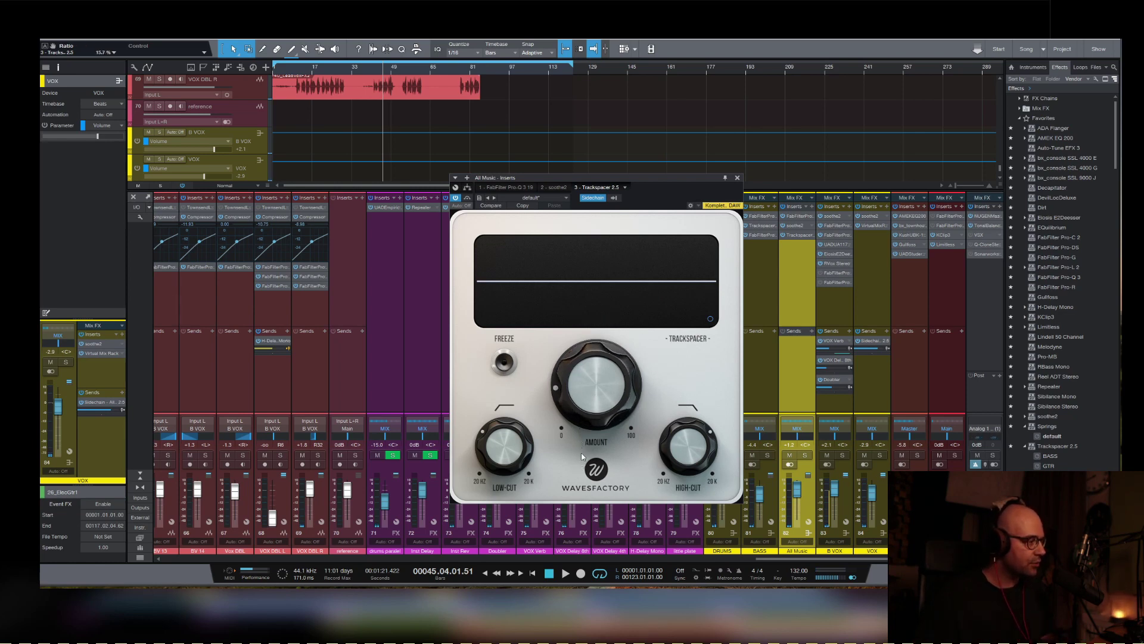
key(space)
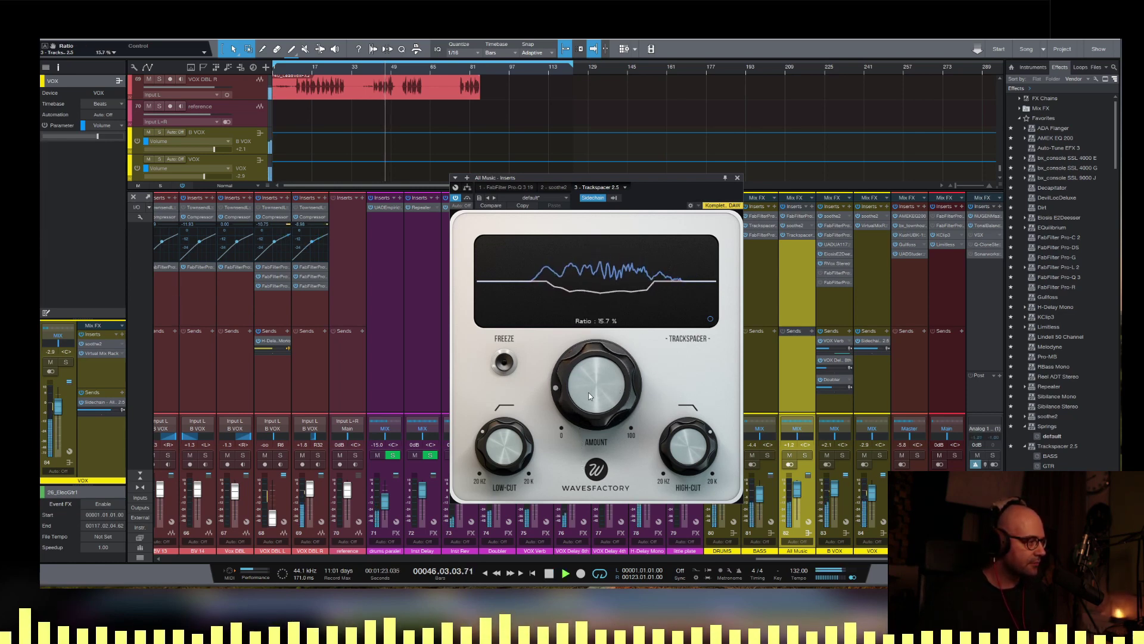
drag(582, 387, 582, 399)
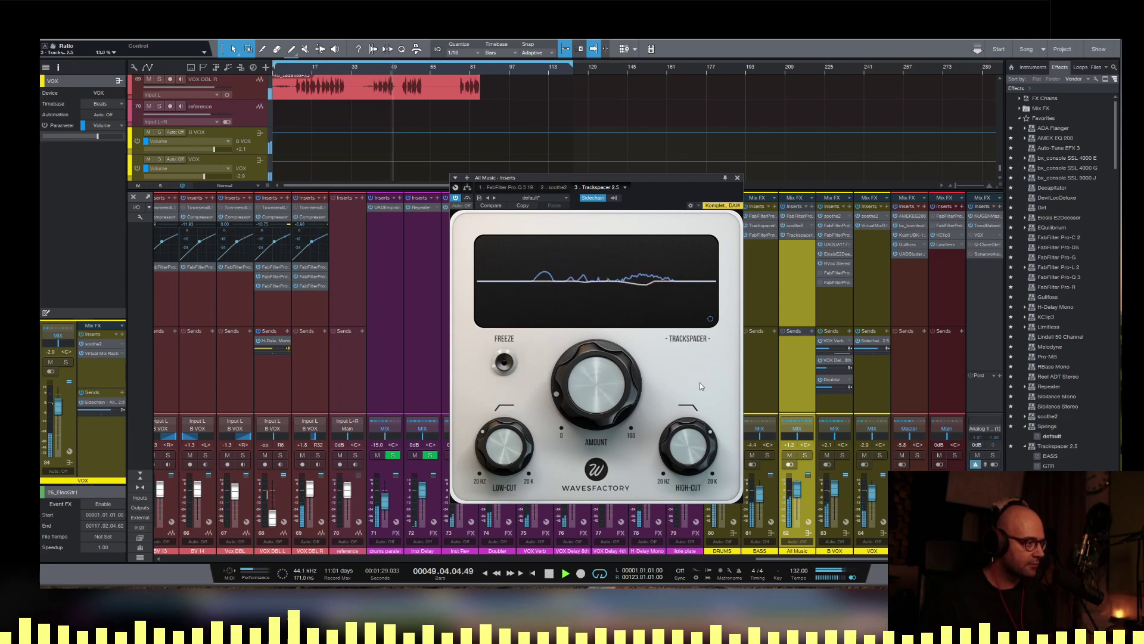
click(378, 66)
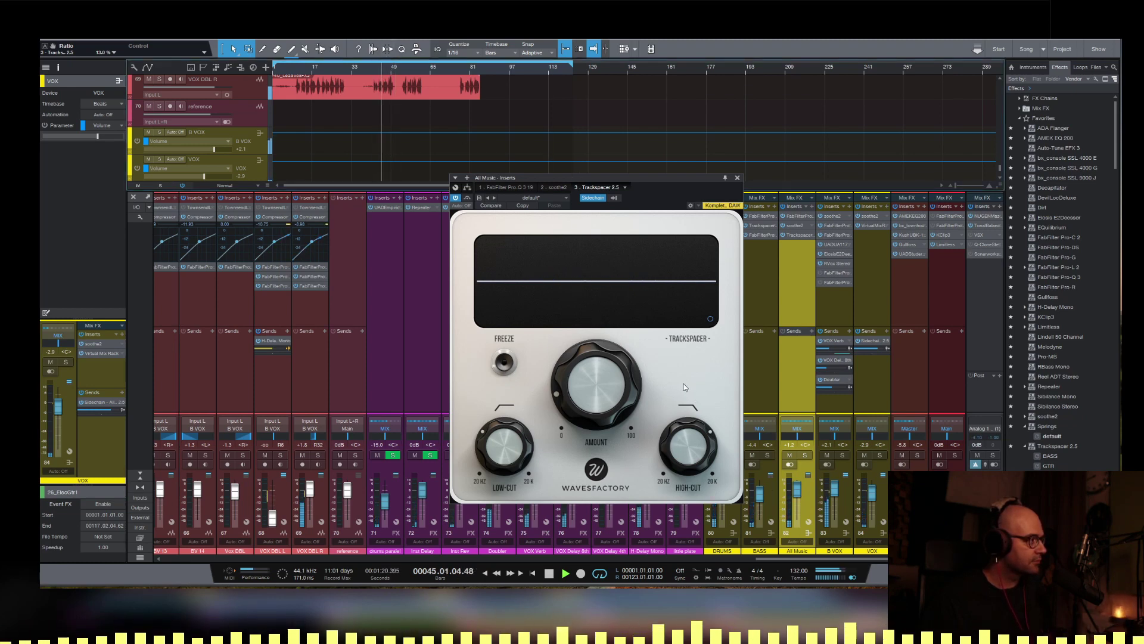
key(space)
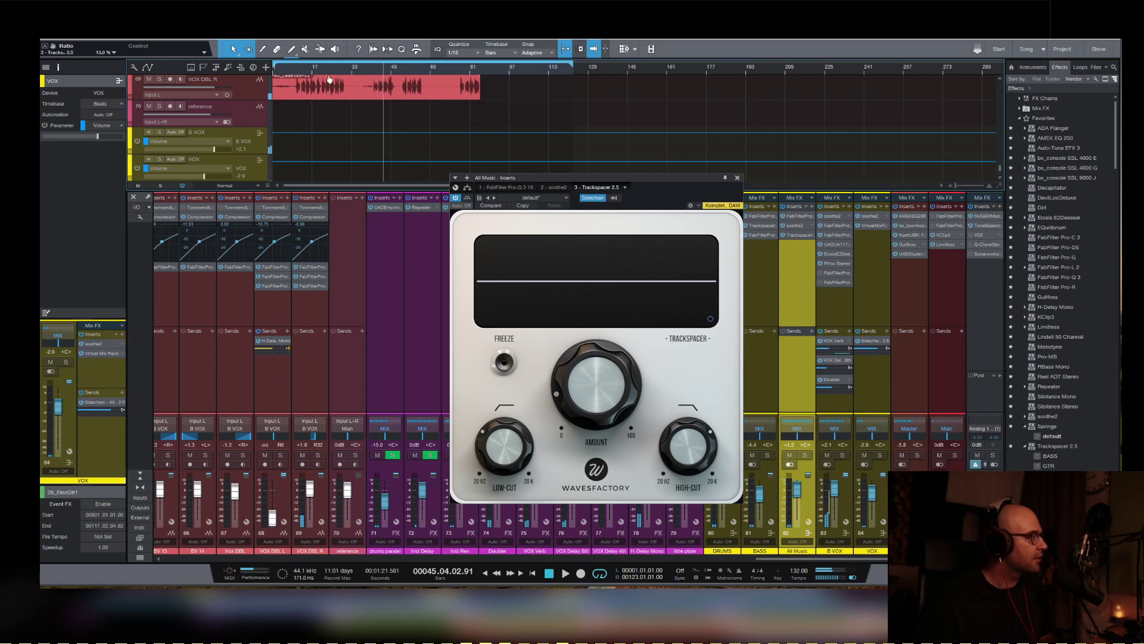
key(space)
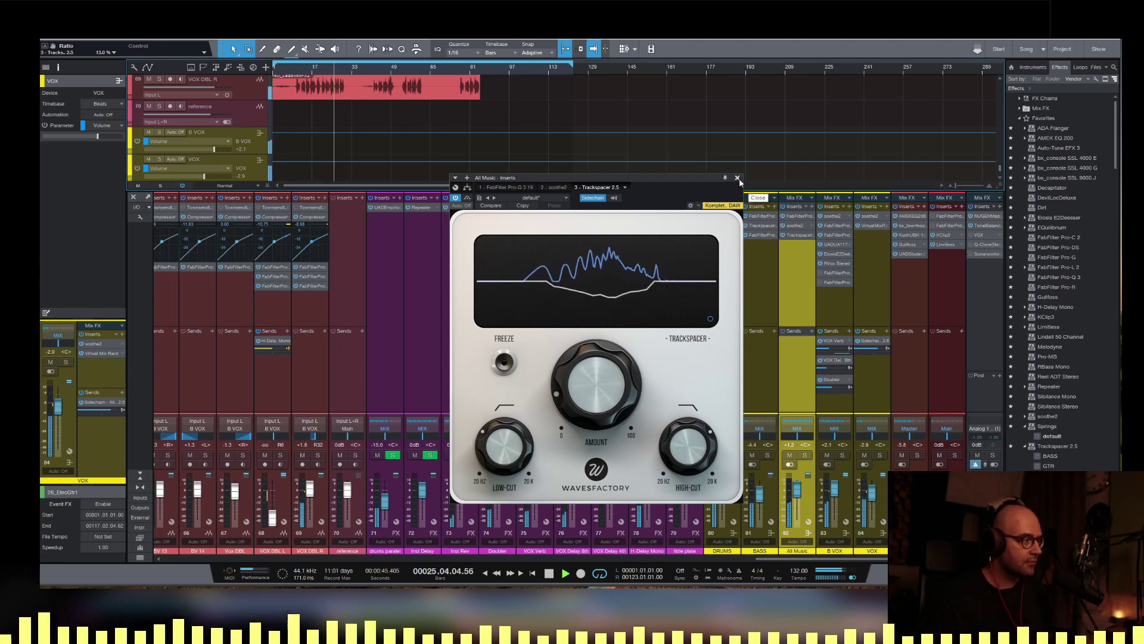
key(space)
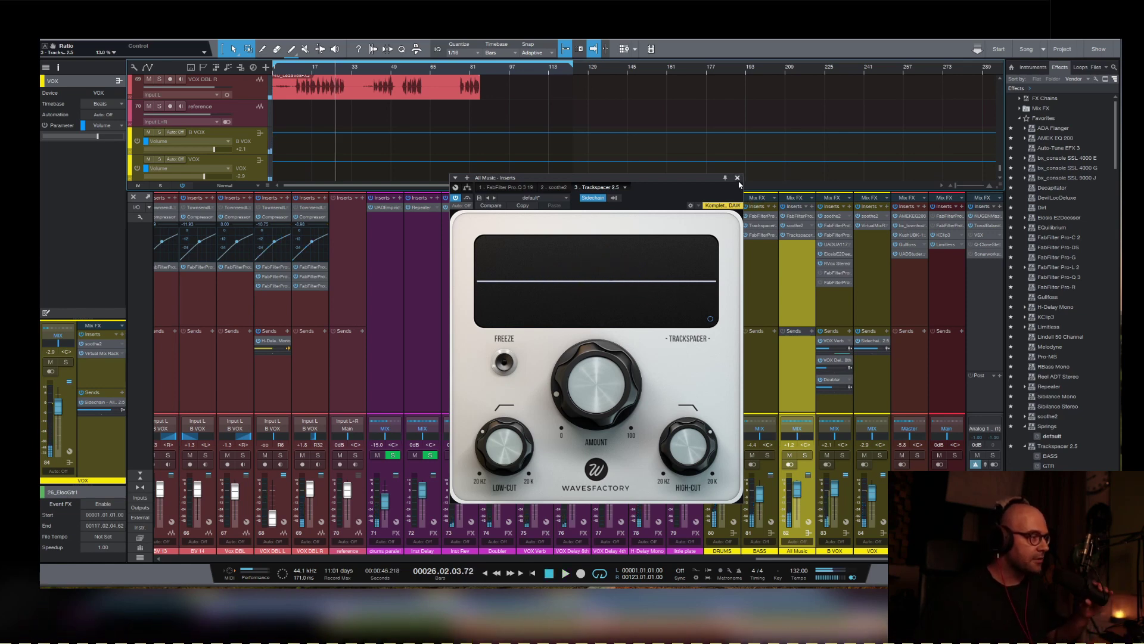